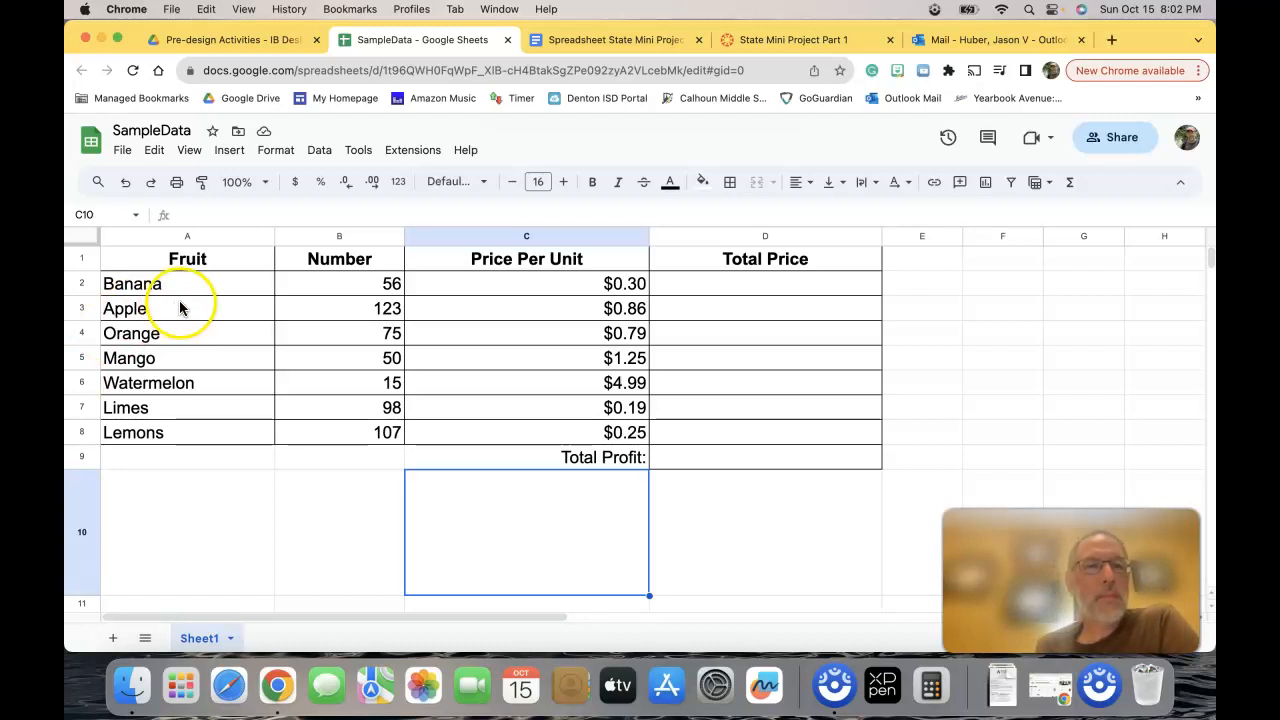
# - Try the entries kjhkh and 45 in Banana's Total Price cell, and clear the cell again
pyautogui.click(510, 338)
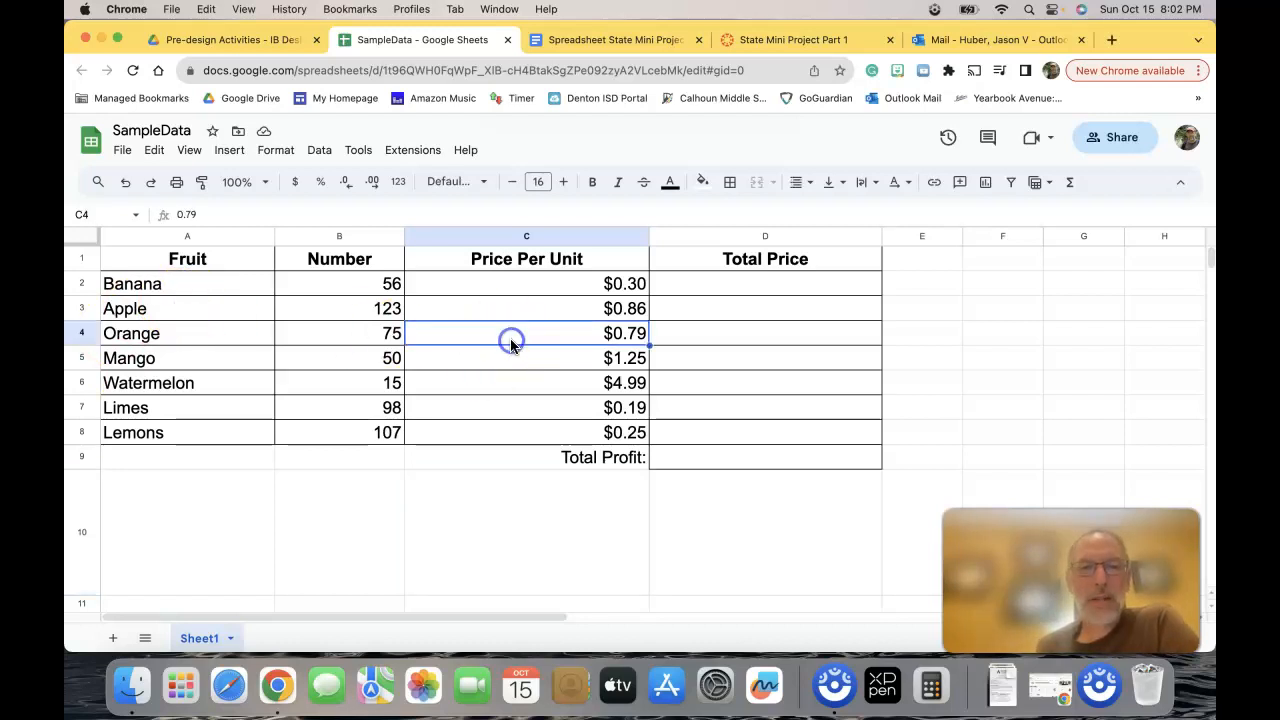
pyautogui.click(715, 338)
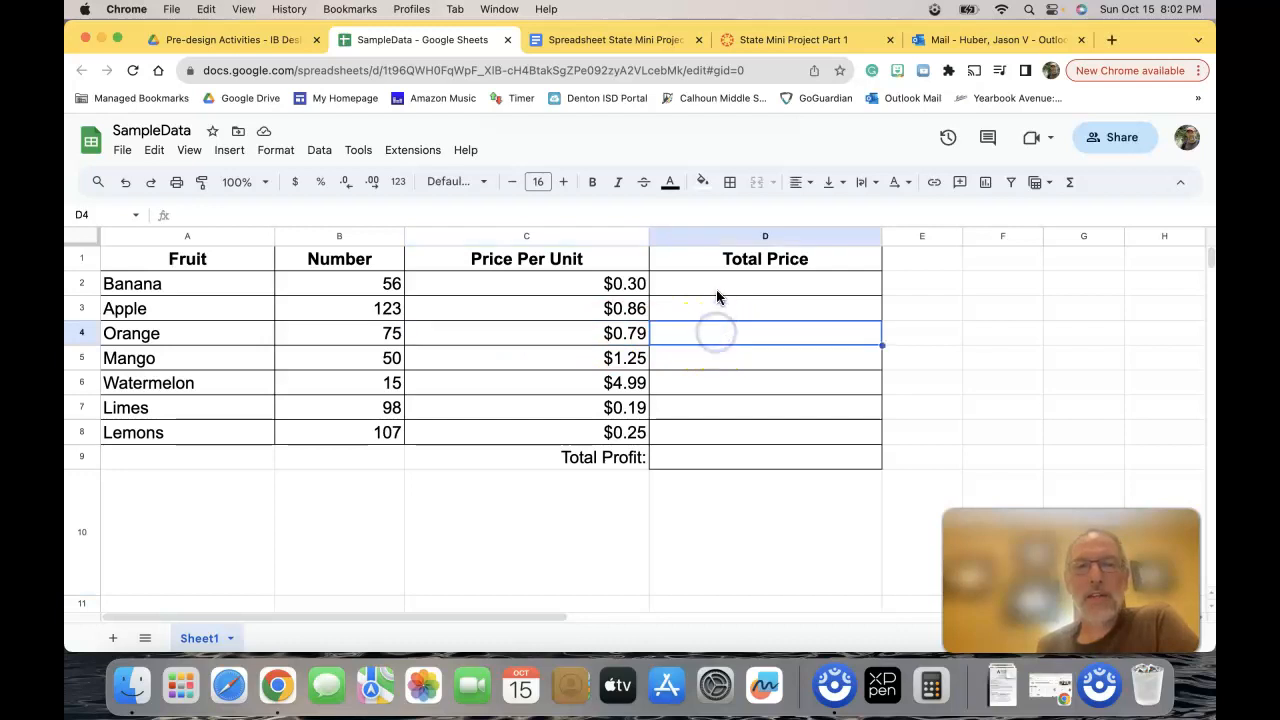
pyautogui.click(715, 287)
pyautogui.write('kjhkh')
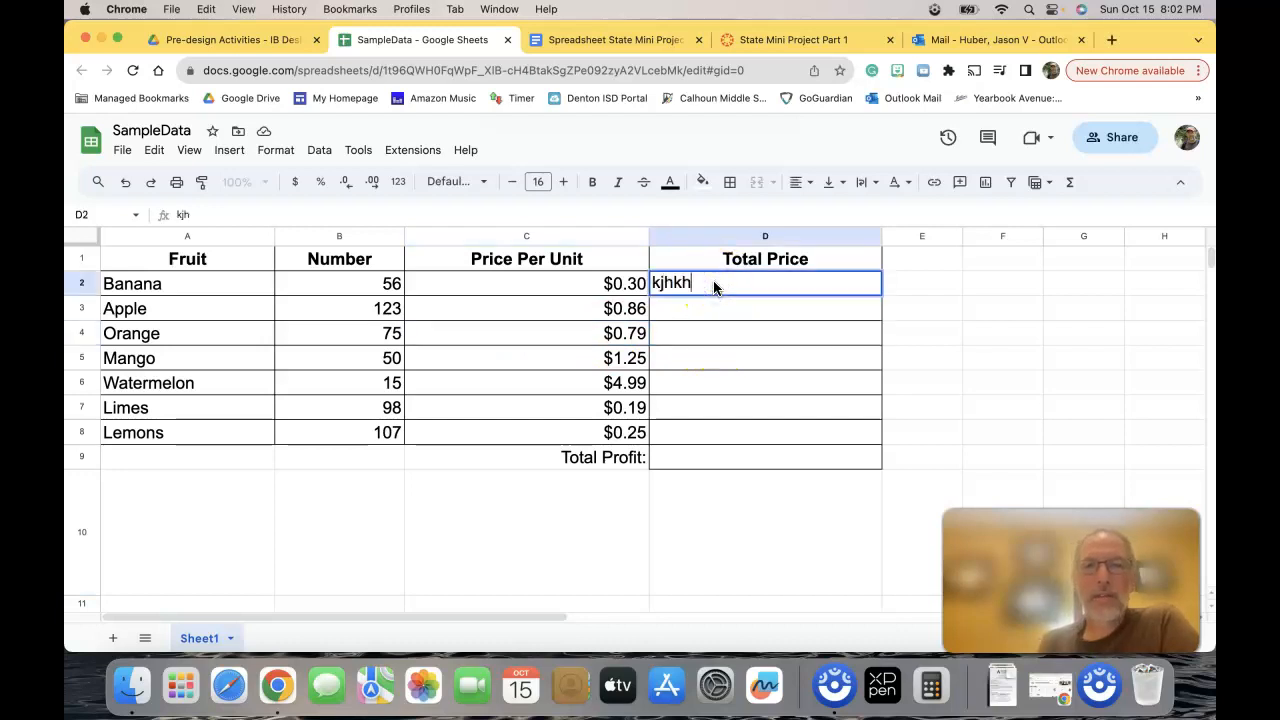
pyautogui.press('BackSpace')
pyautogui.press('BackSpace')
pyautogui.press('BackSpace')
pyautogui.press('BackSpace')
pyautogui.press('BackSpace')
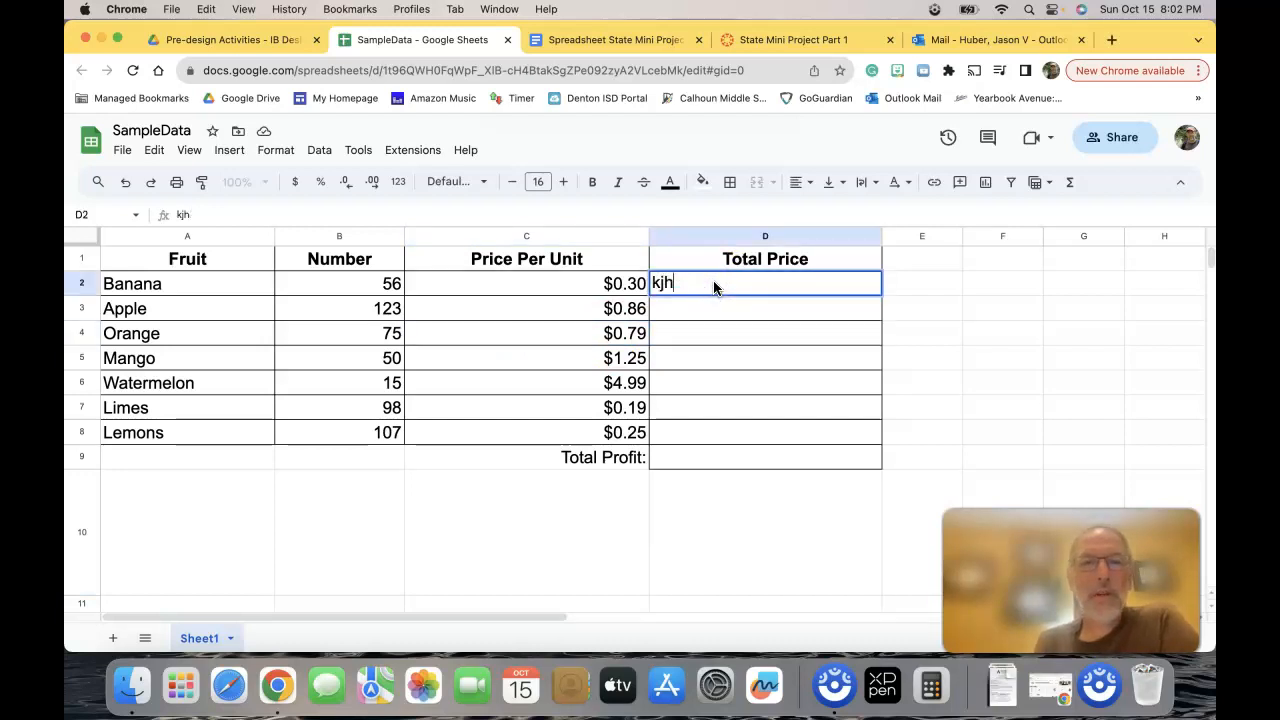
pyautogui.write('45')
pyautogui.press('Return')
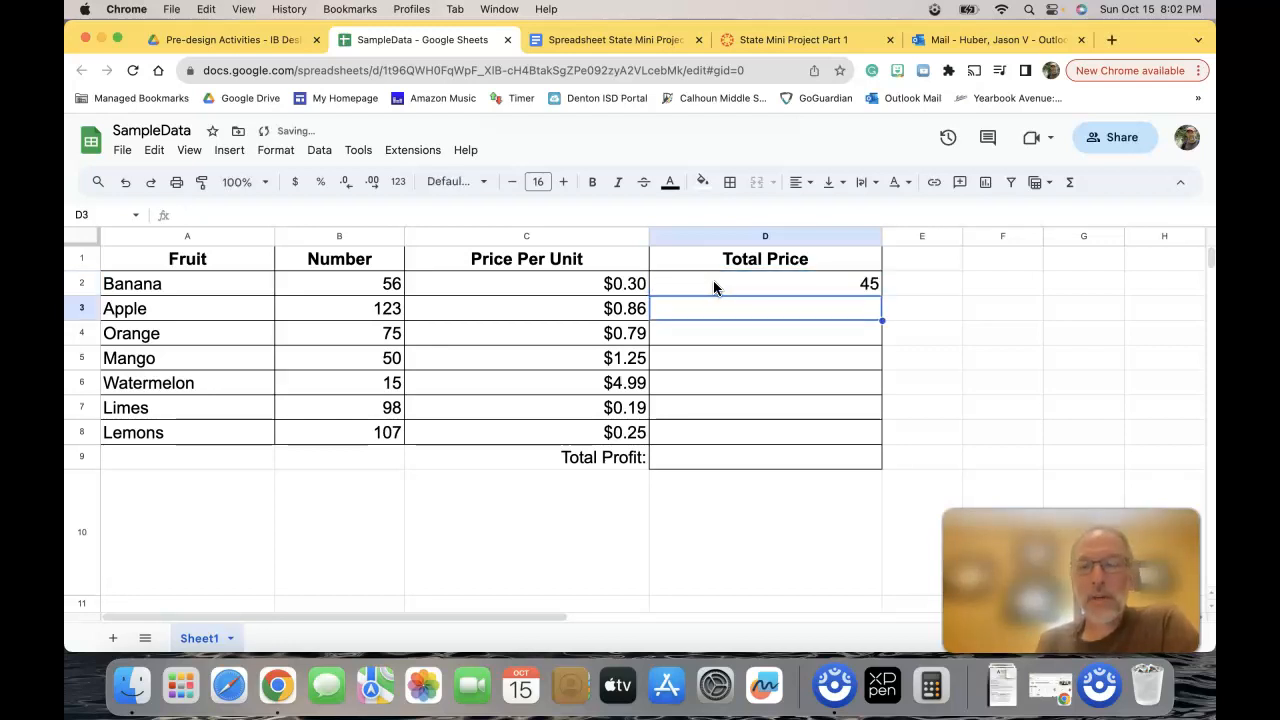
pyautogui.click(713, 284)
pyautogui.press('BackSpace')
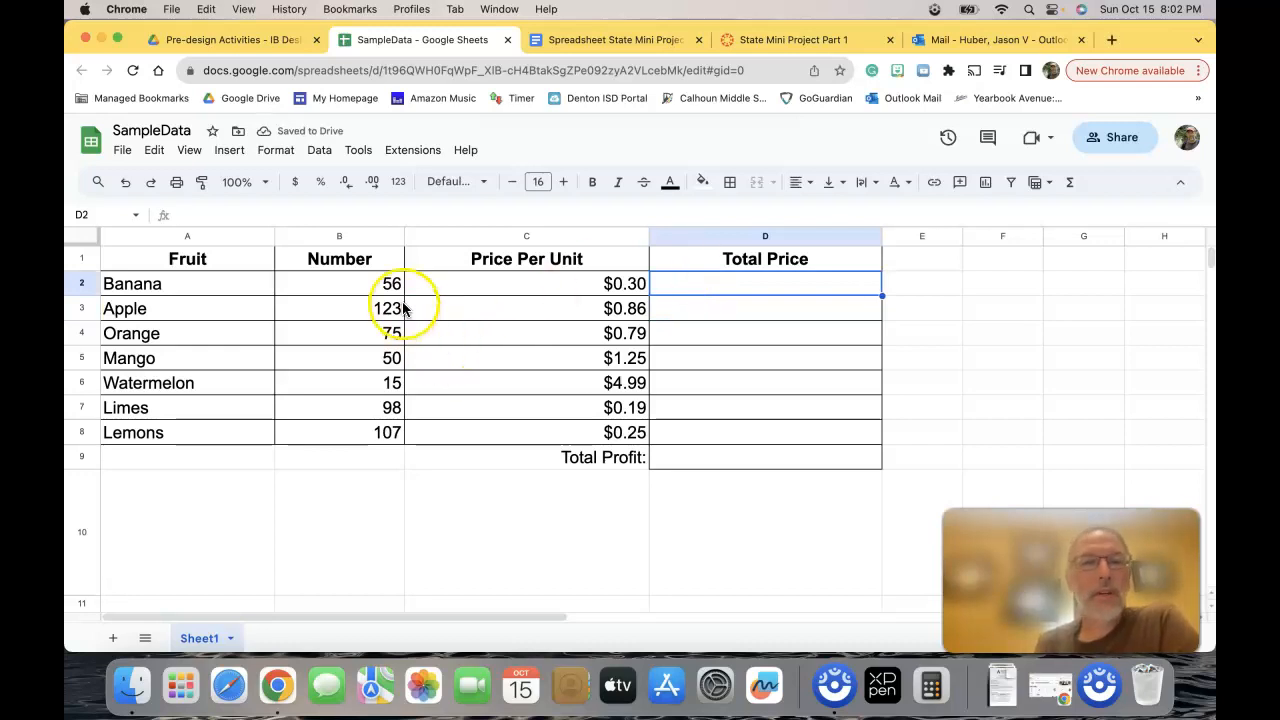
# - Examine how the Price Per Unit column and the Apple row intersect at cell C3, including its cell reference
pyautogui.click(457, 311)
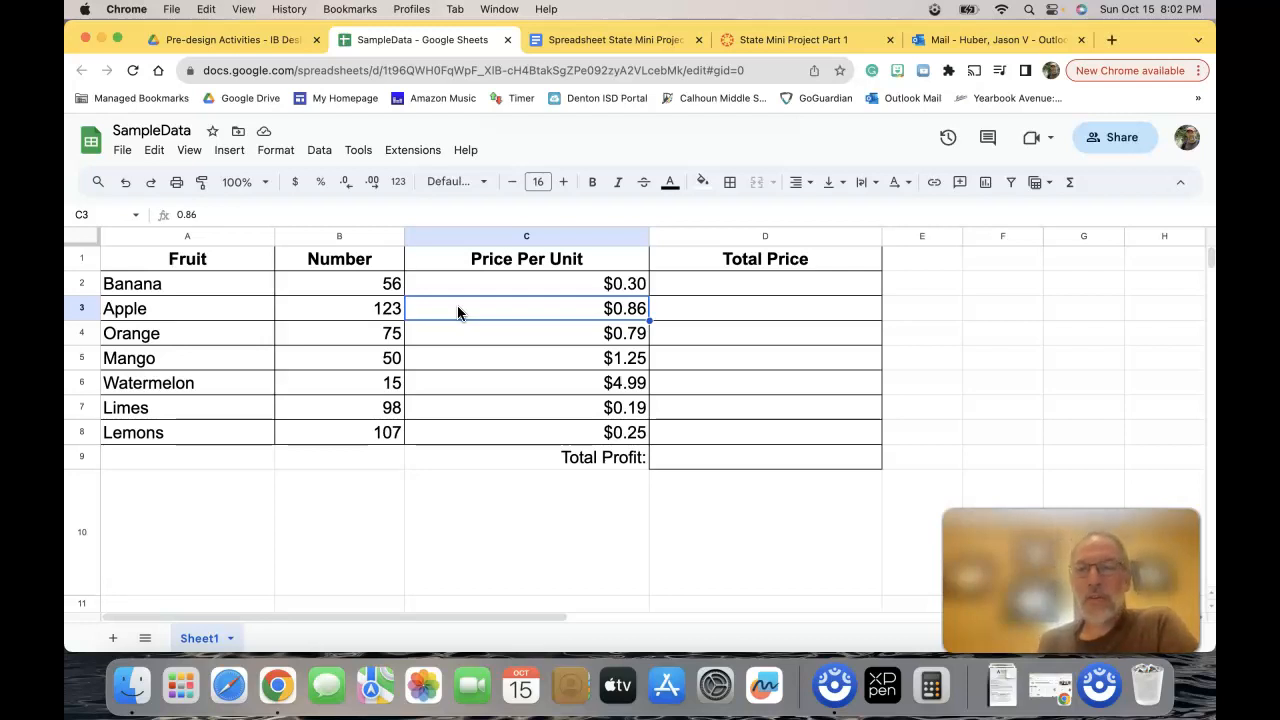
pyautogui.click(460, 236)
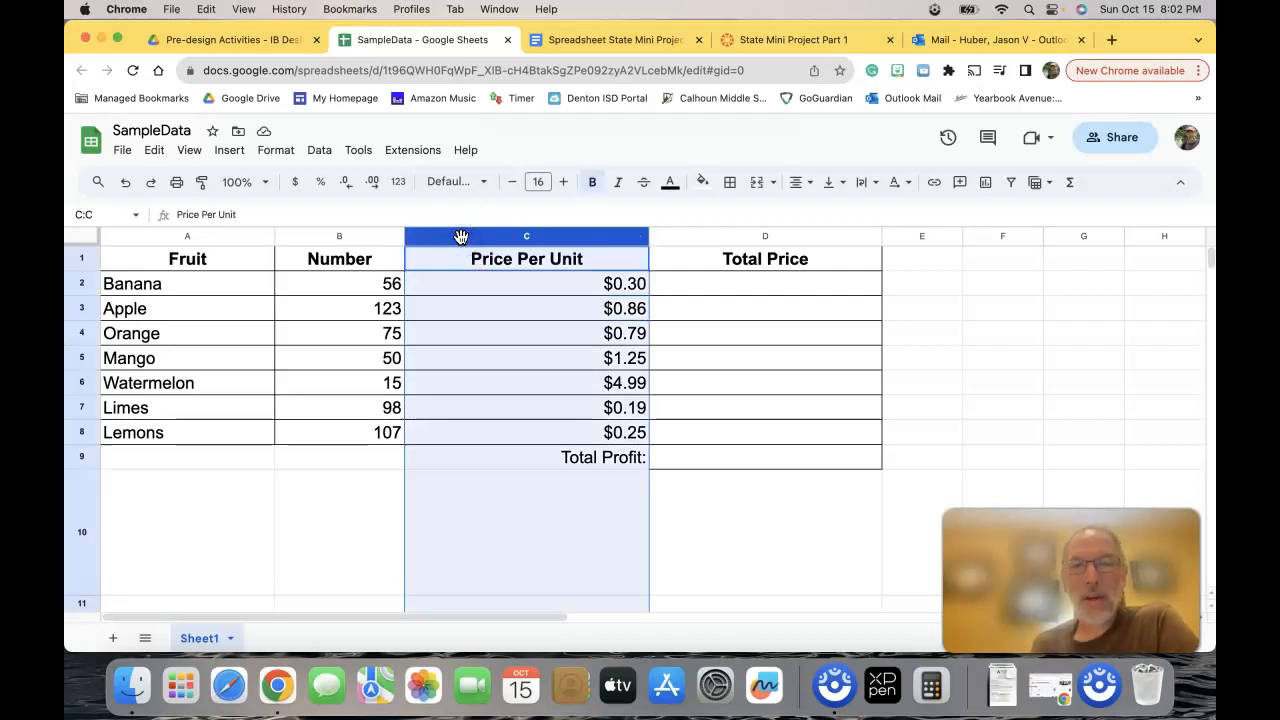
pyautogui.click(82, 308)
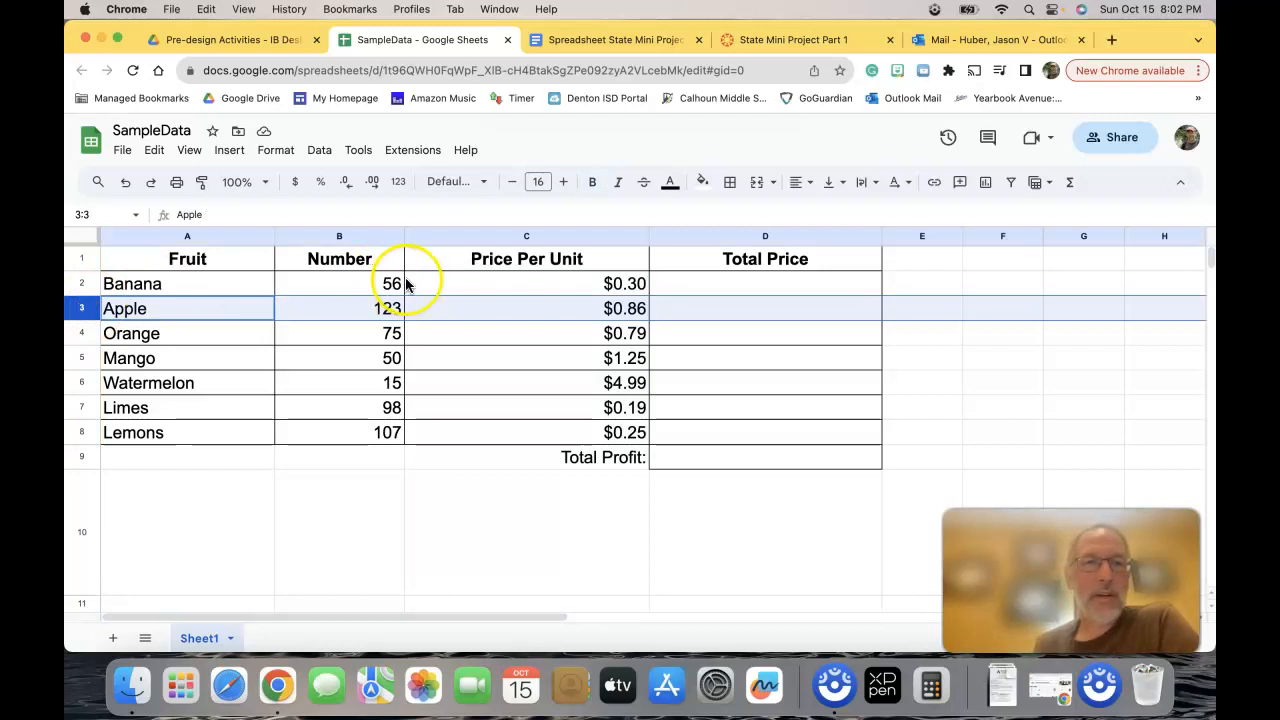
pyautogui.click(481, 235)
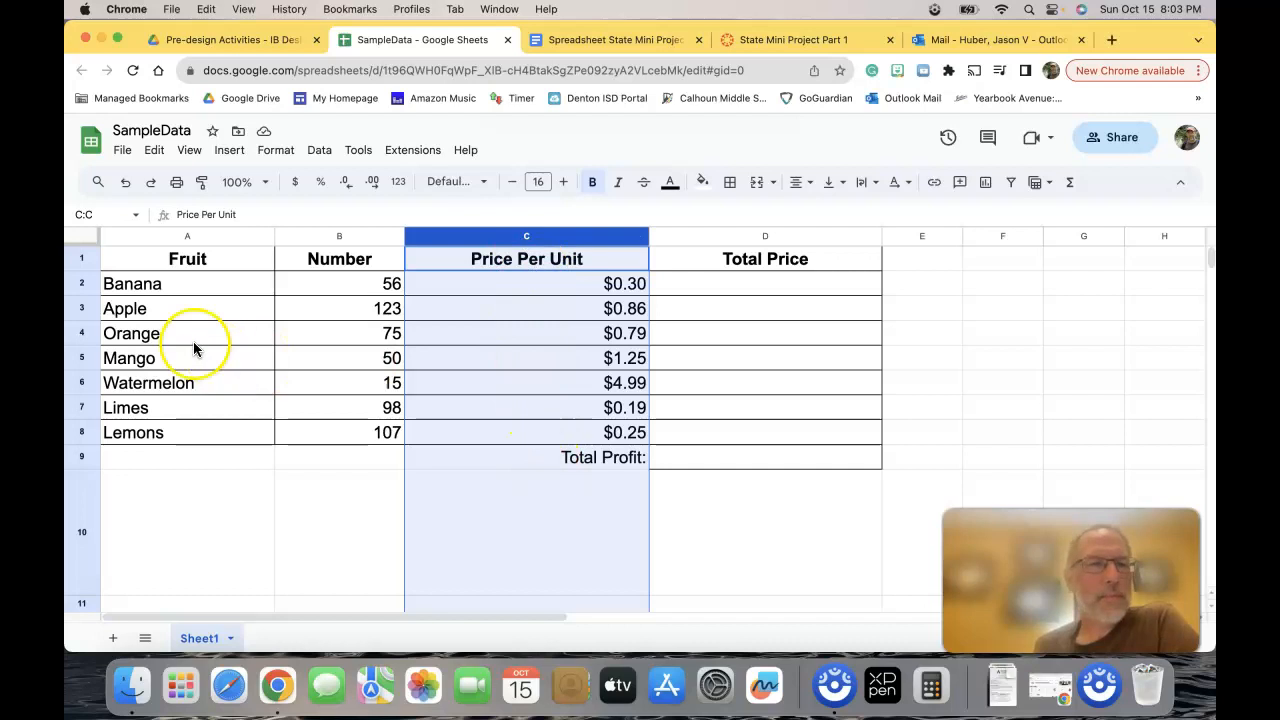
pyautogui.click(81, 306)
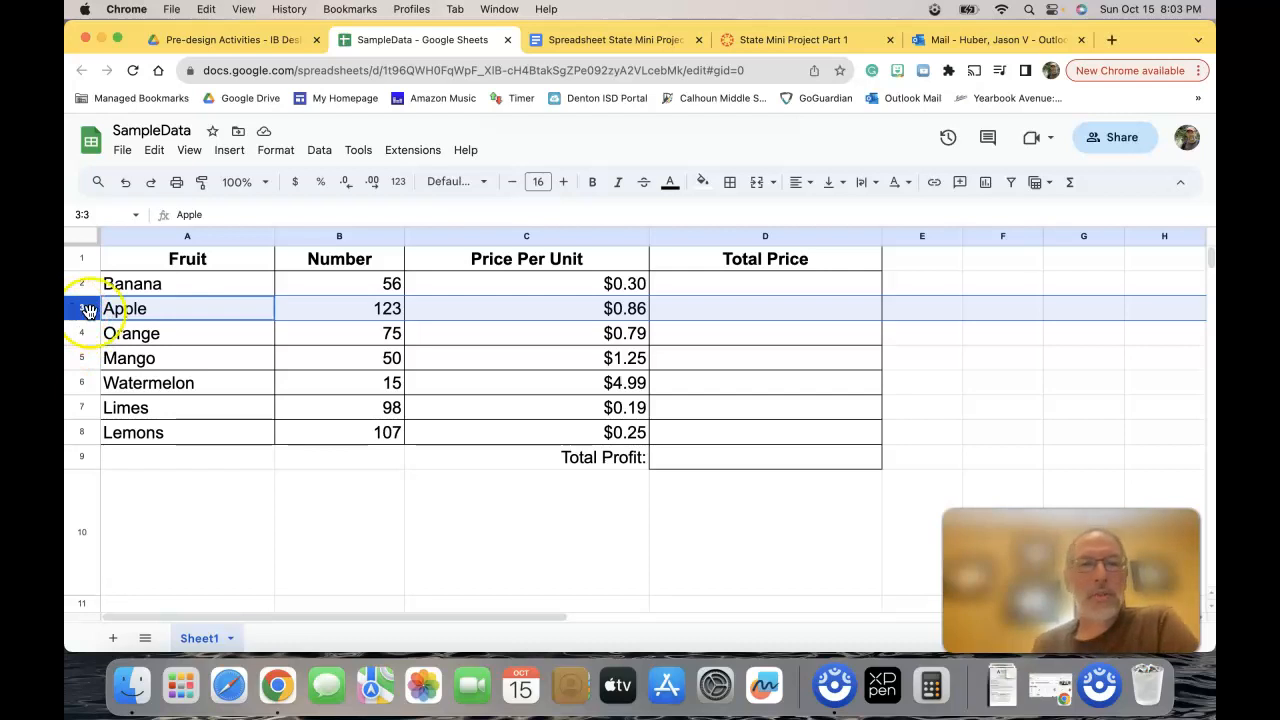
pyautogui.click(97, 308)
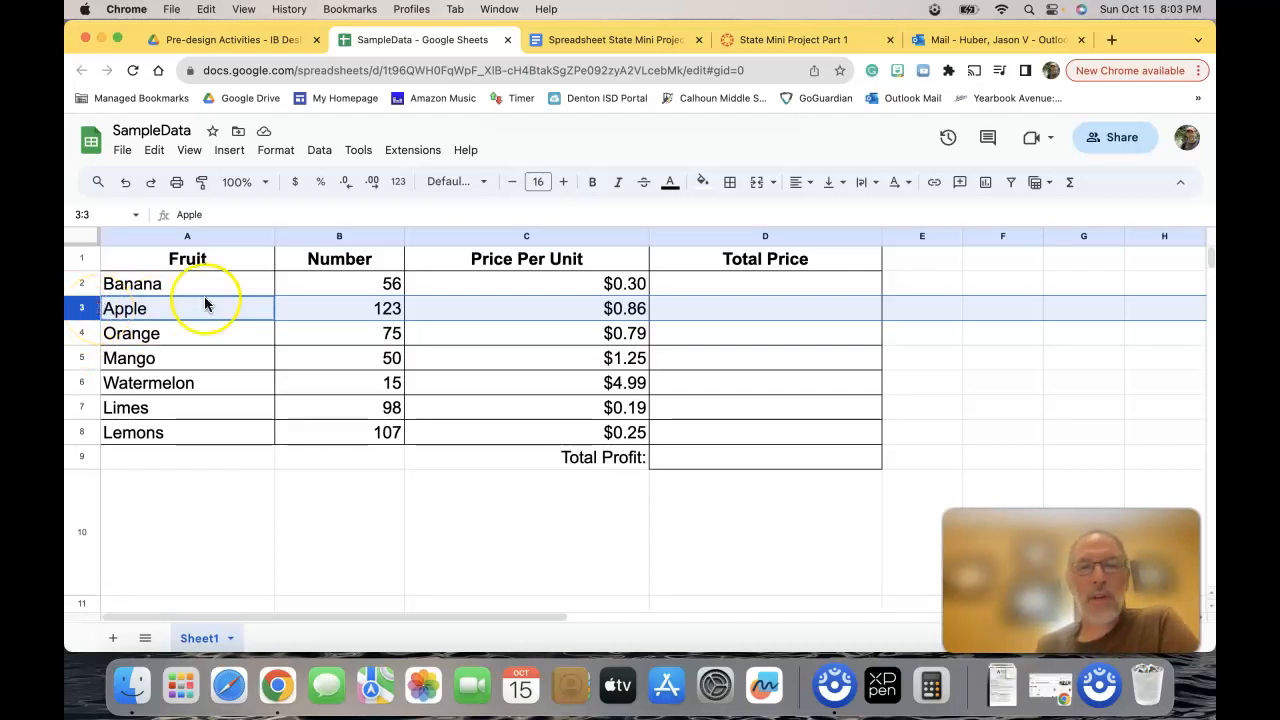
pyautogui.click(505, 311)
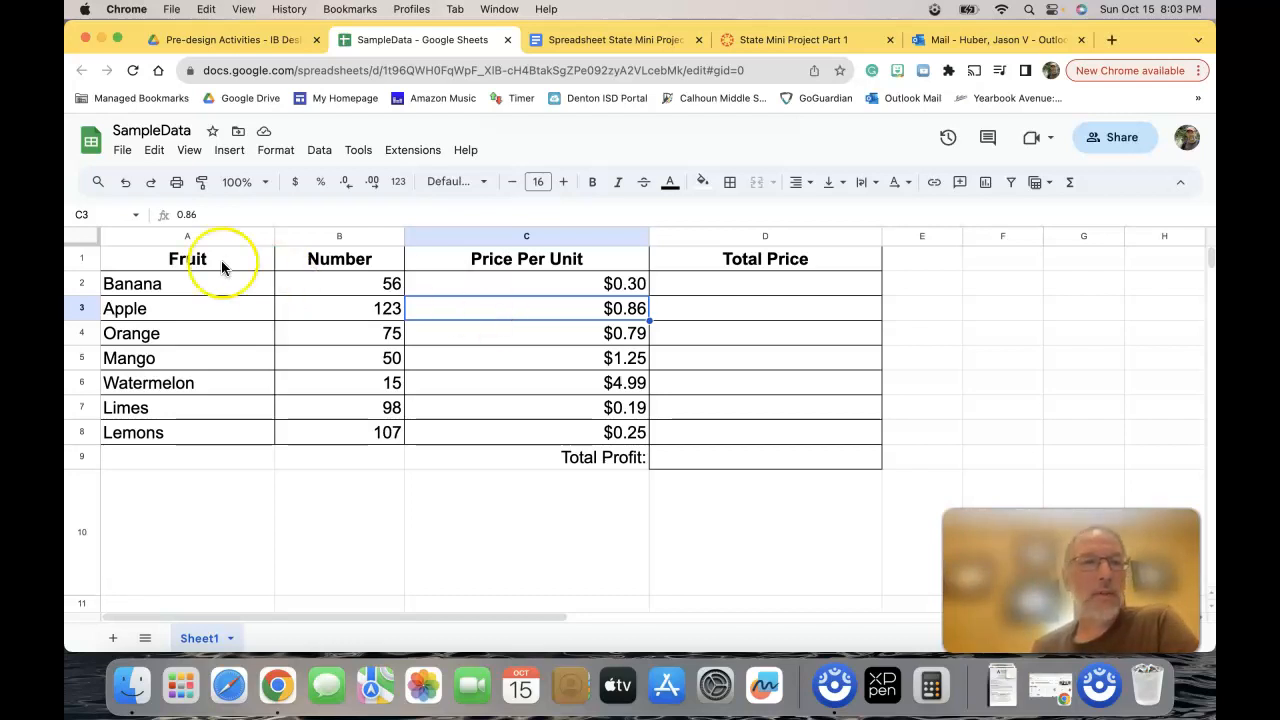
pyautogui.click(86, 215)
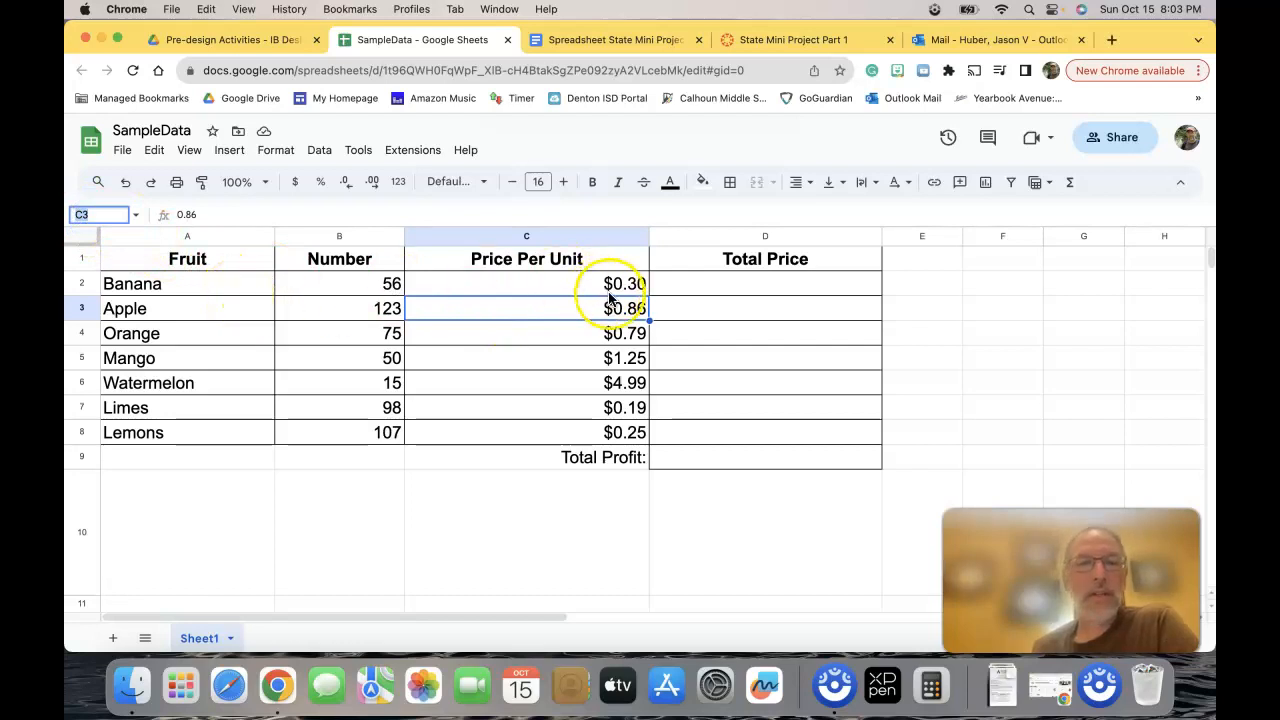
# - Examine the header cells for Fruit, Number and Price Per Unit, and the full Number and Price Per Unit columns
pyautogui.click(520, 331)
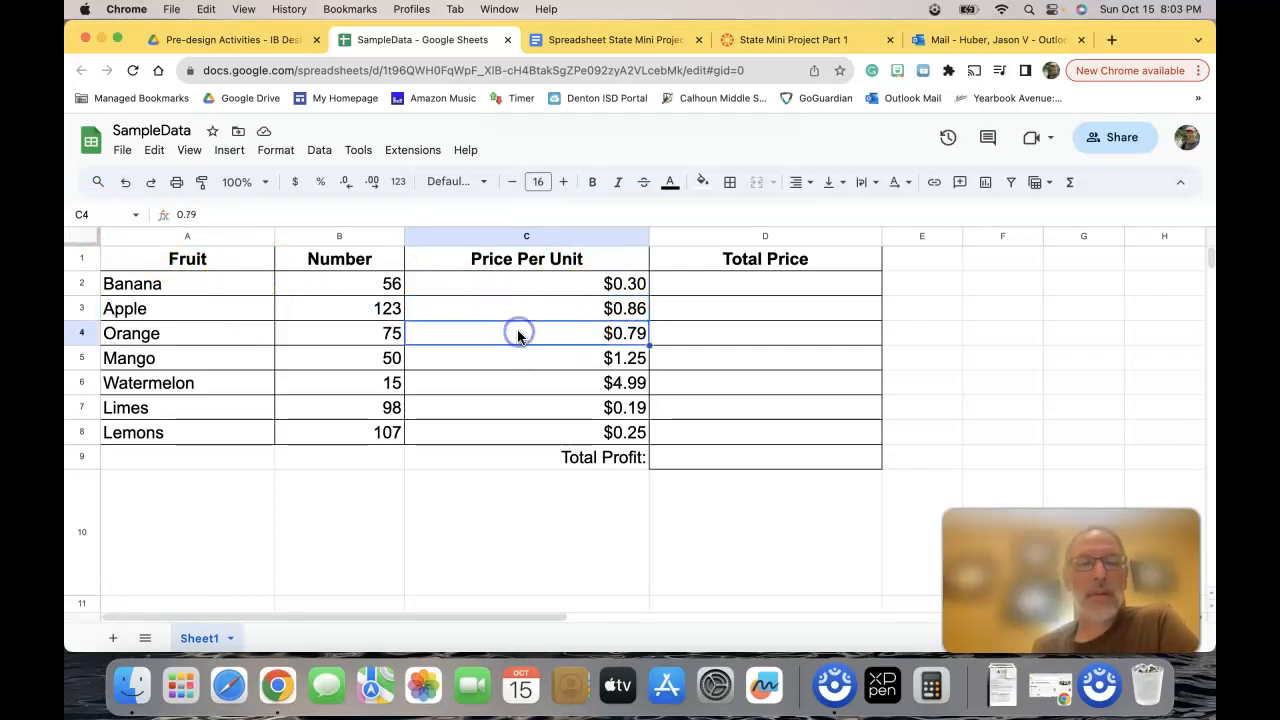
pyautogui.click(520, 238)
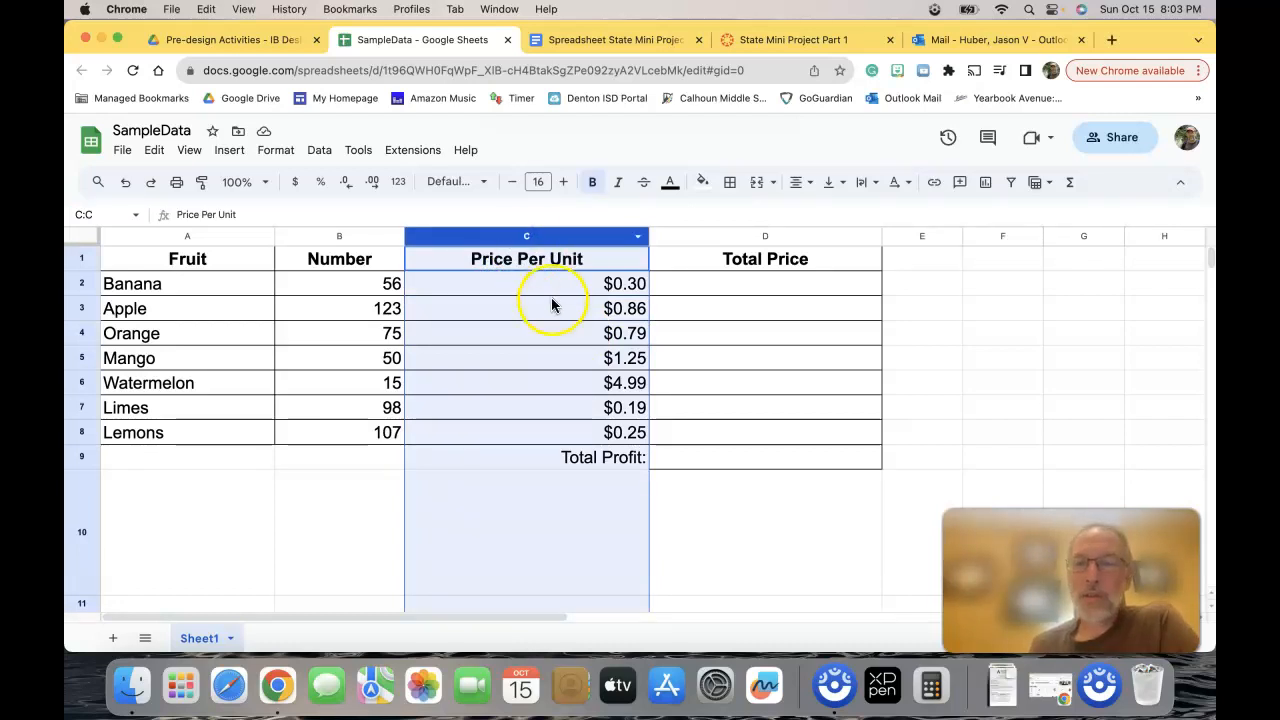
pyautogui.click(540, 260)
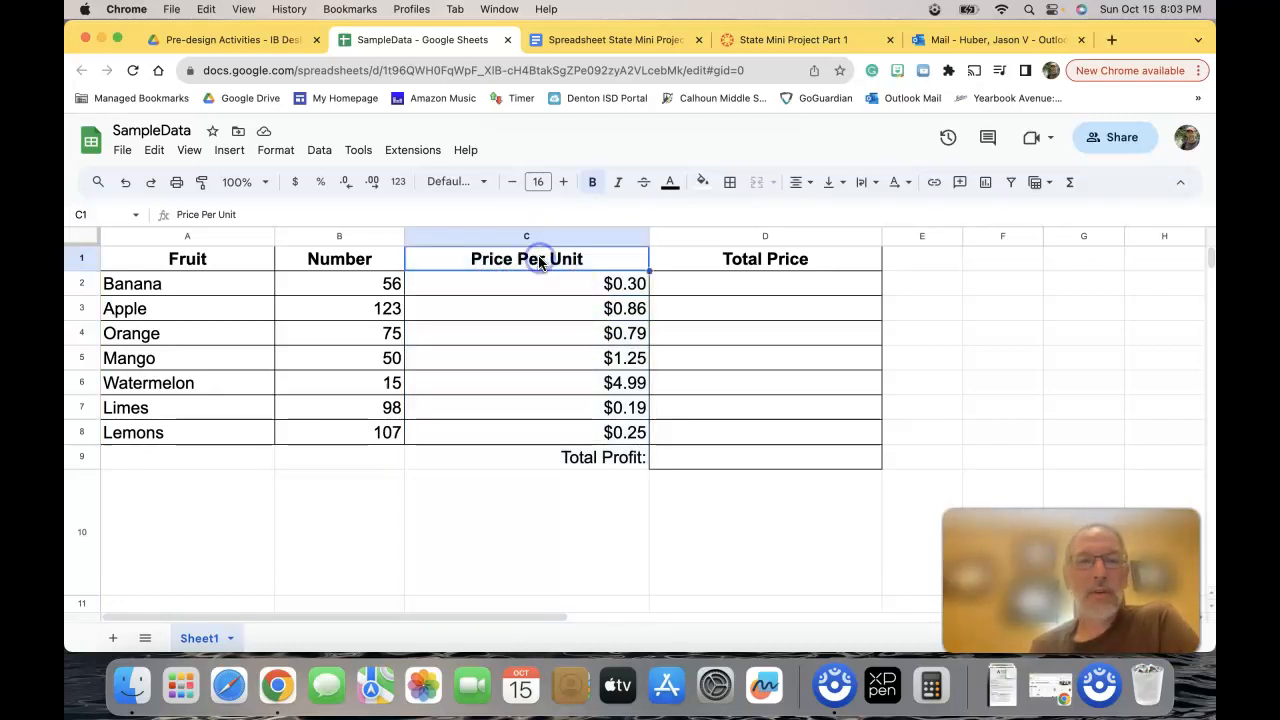
pyautogui.click(337, 261)
pyautogui.click(203, 259)
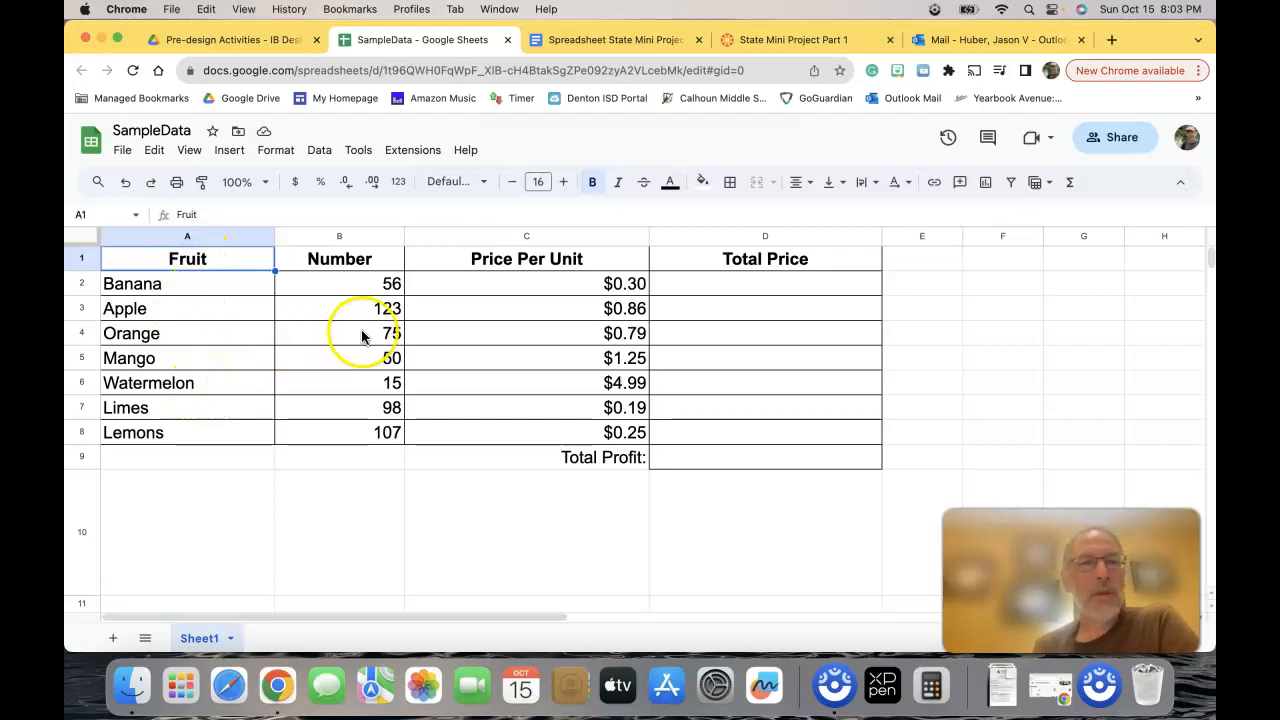
pyautogui.click(348, 258)
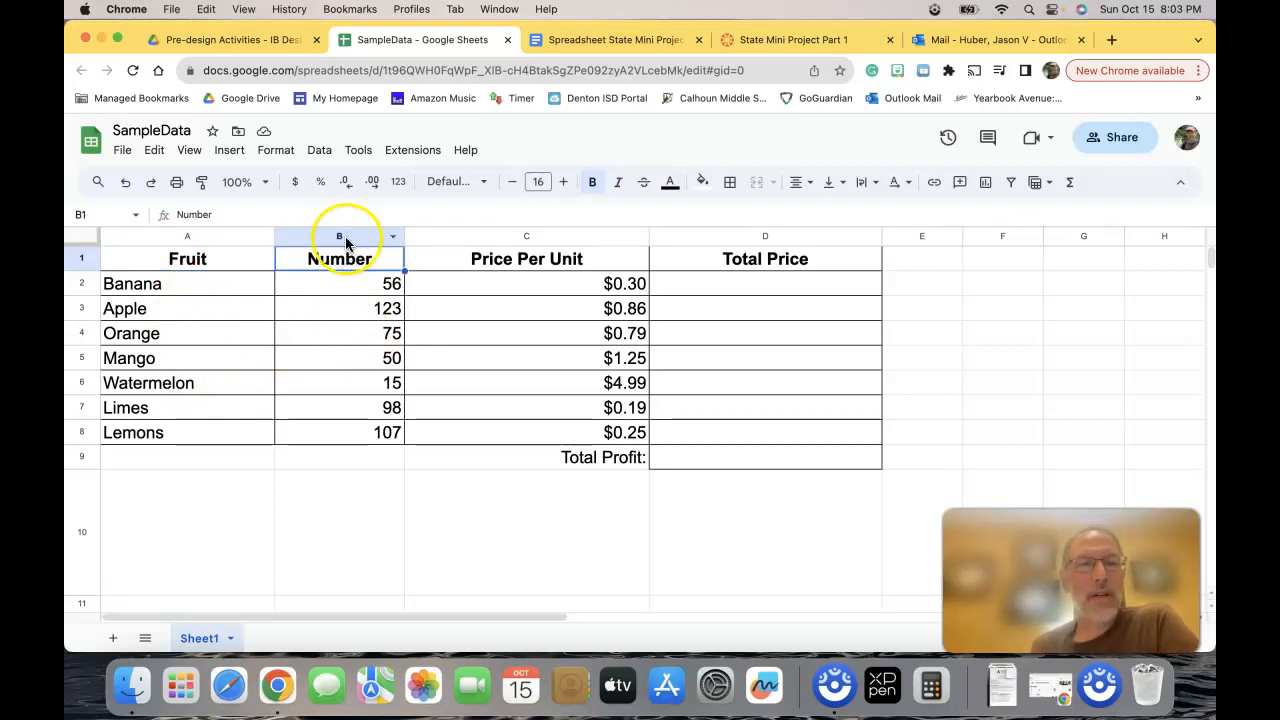
pyautogui.click(340, 236)
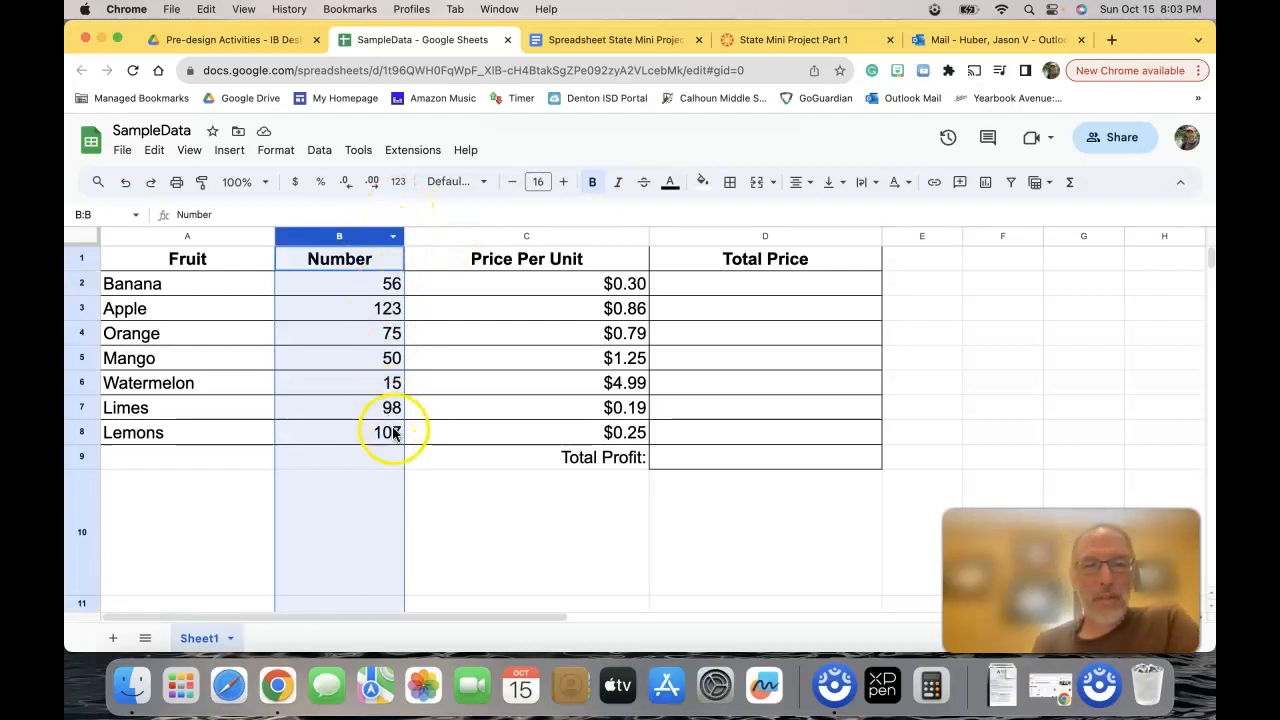
pyautogui.click(518, 238)
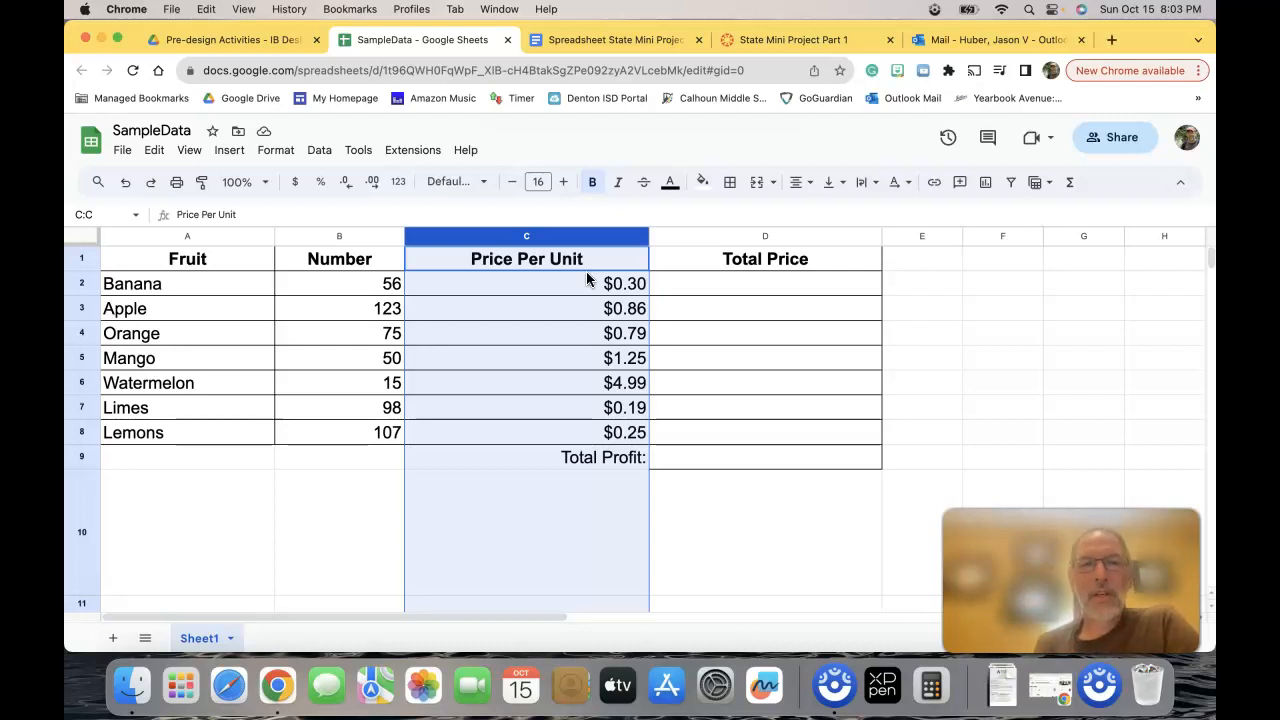
# - Examine the Apple row as one record, including its number and unit price cells
pyautogui.click(82, 309)
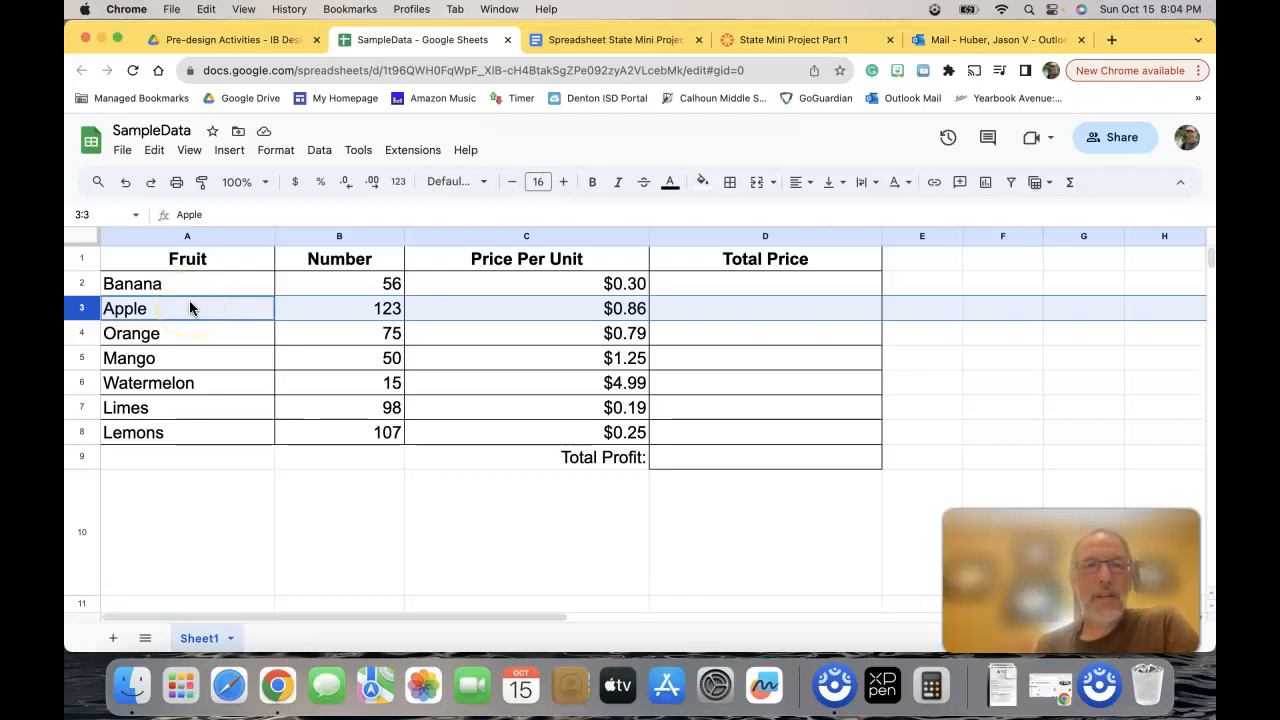
pyautogui.click(122, 310)
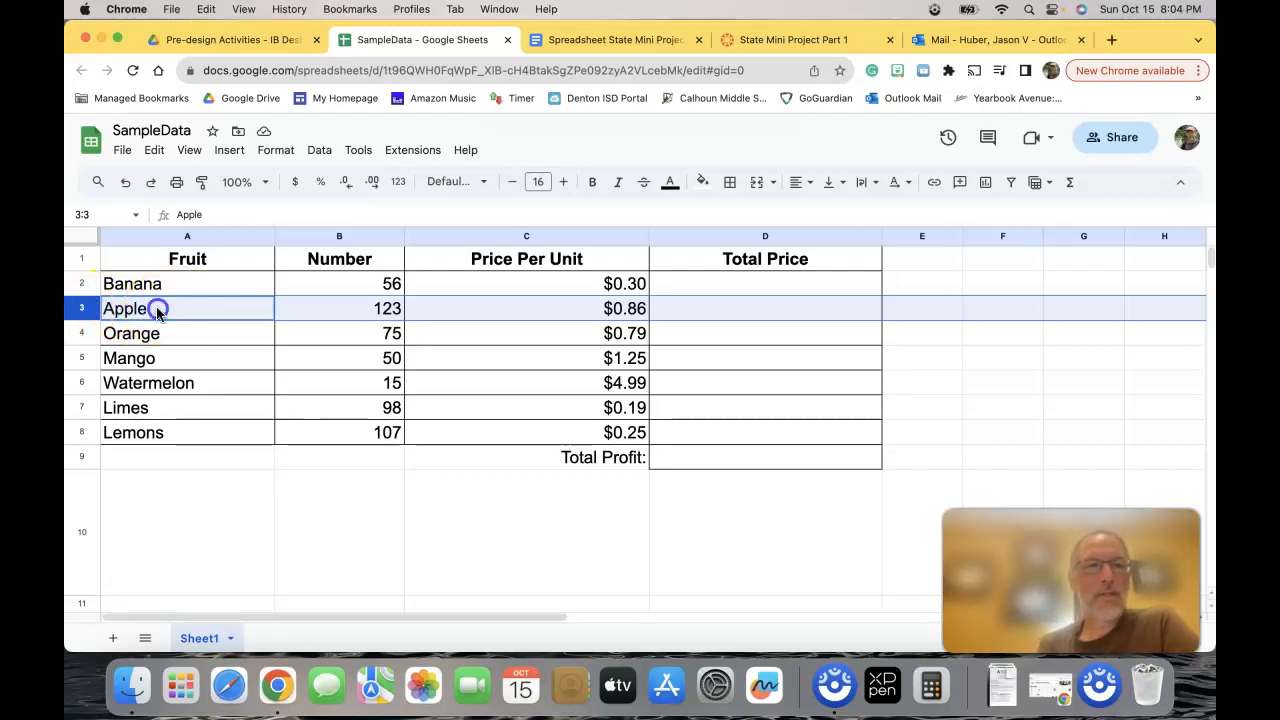
pyautogui.click(300, 296)
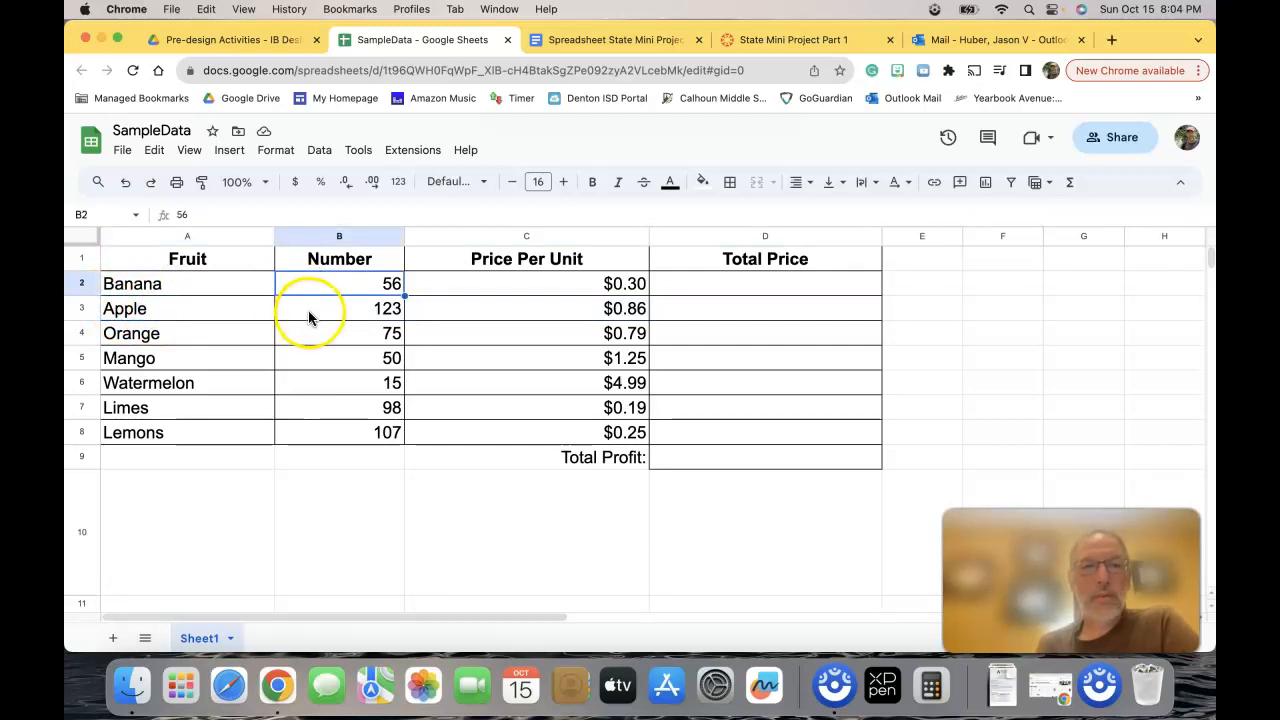
pyautogui.click(308, 316)
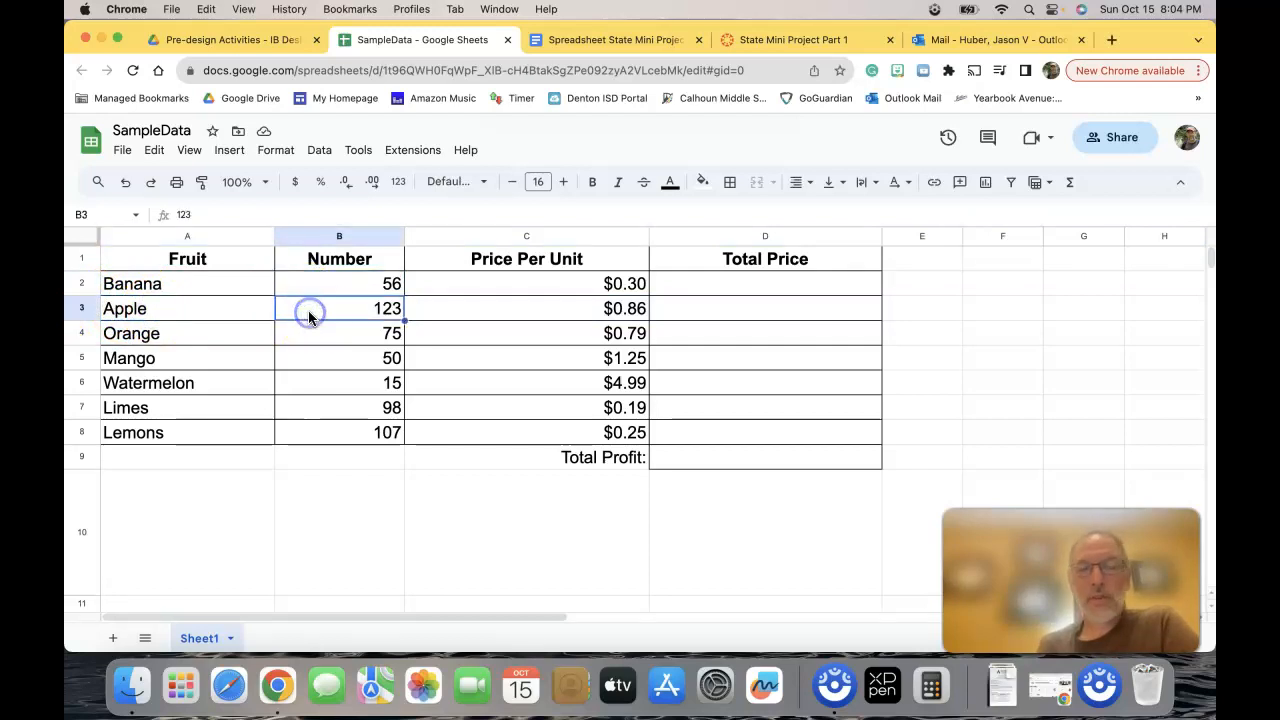
pyautogui.click(72, 308)
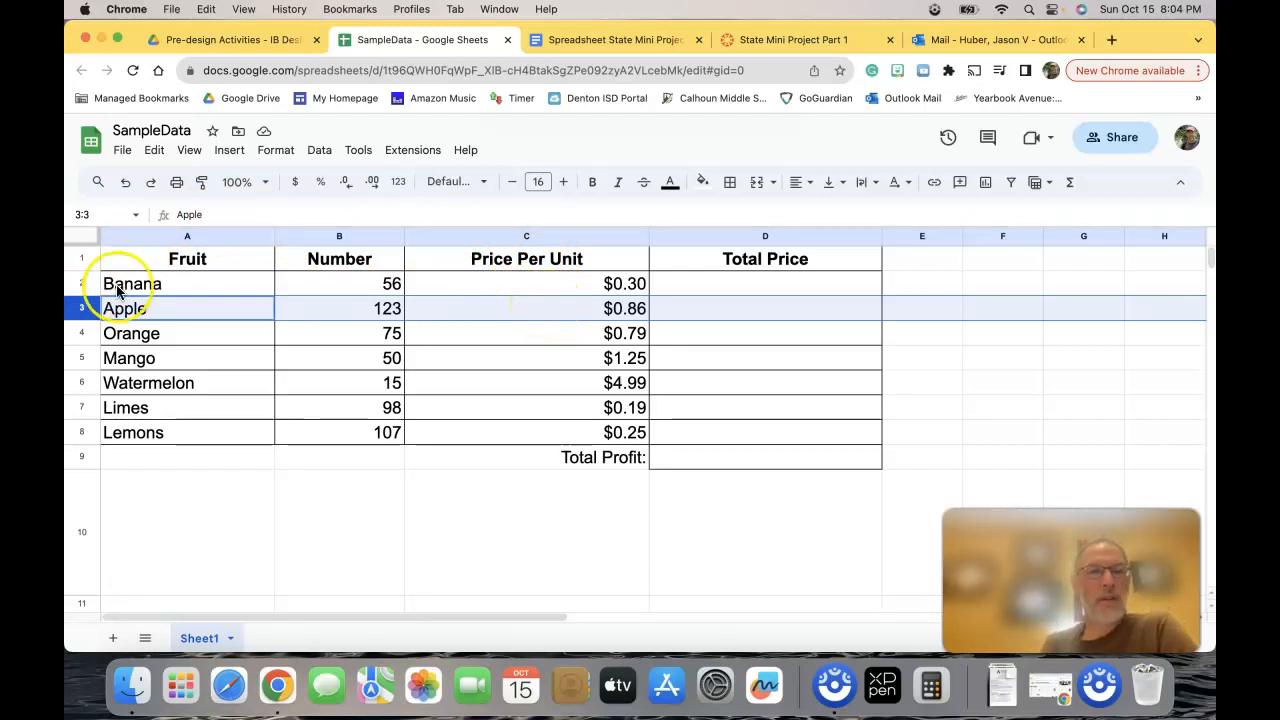
pyautogui.click(443, 310)
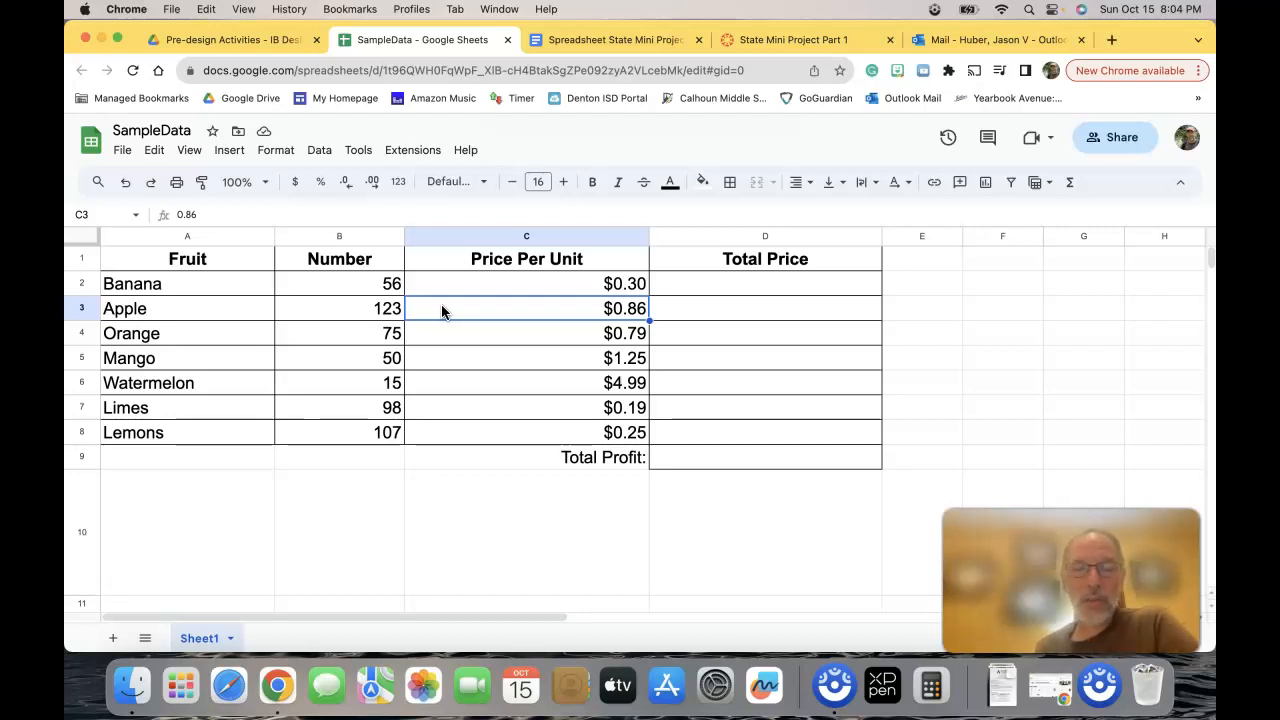
# - Sort the range A1:D8 by Fruit from A to Z with the first row as header, and select the Apple row
pyautogui.moveTo(146, 260); pyautogui.dragTo(769, 437)
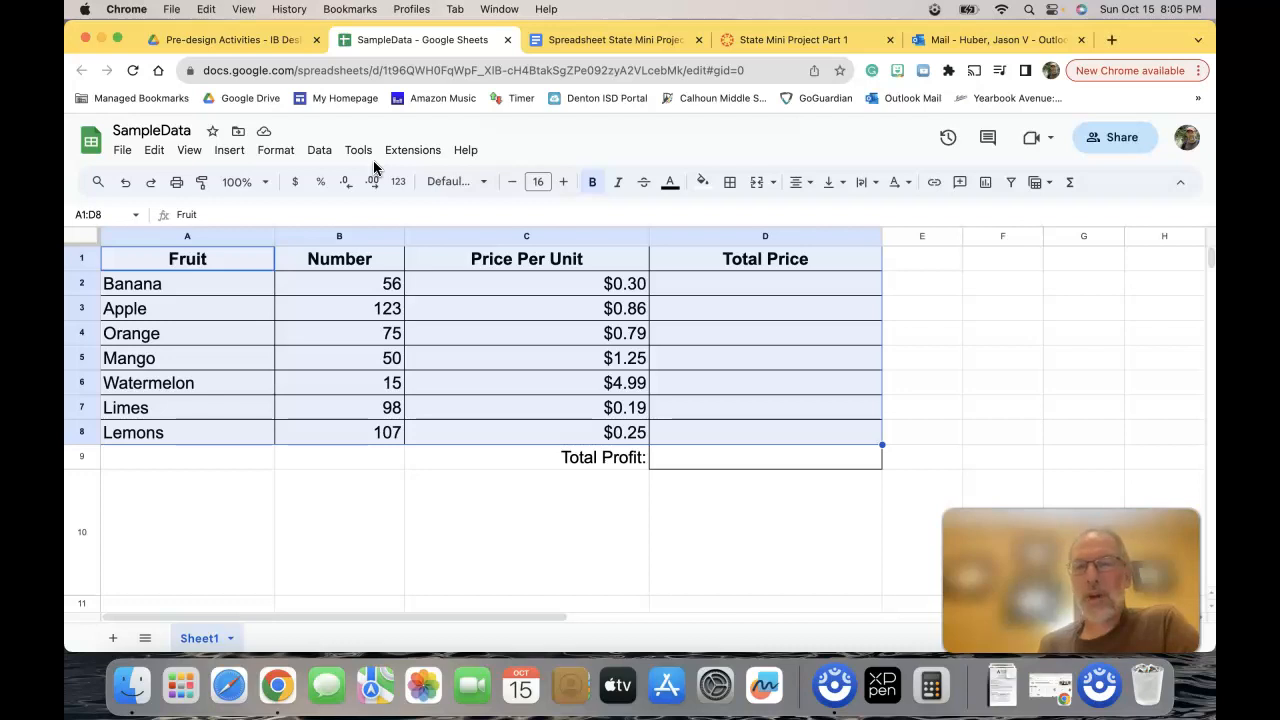
pyautogui.click(319, 150)
pyautogui.moveTo(360, 207)
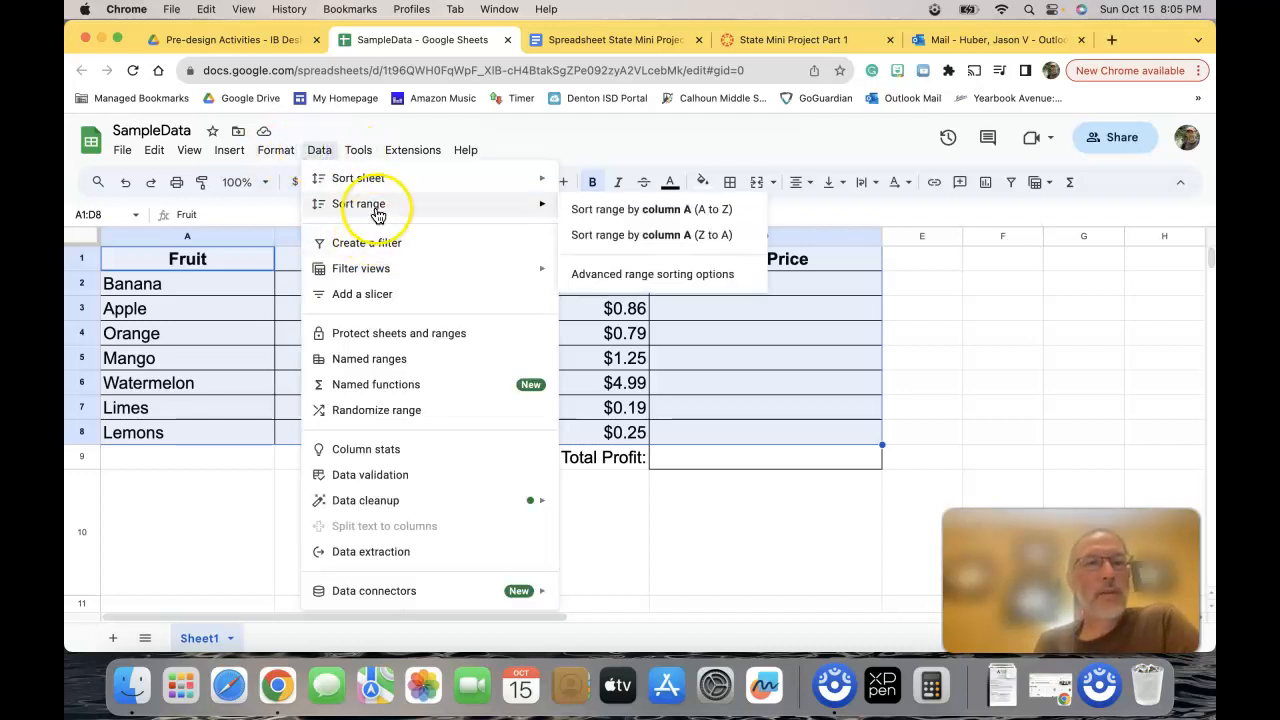
pyautogui.click(675, 273)
pyautogui.click(462, 321)
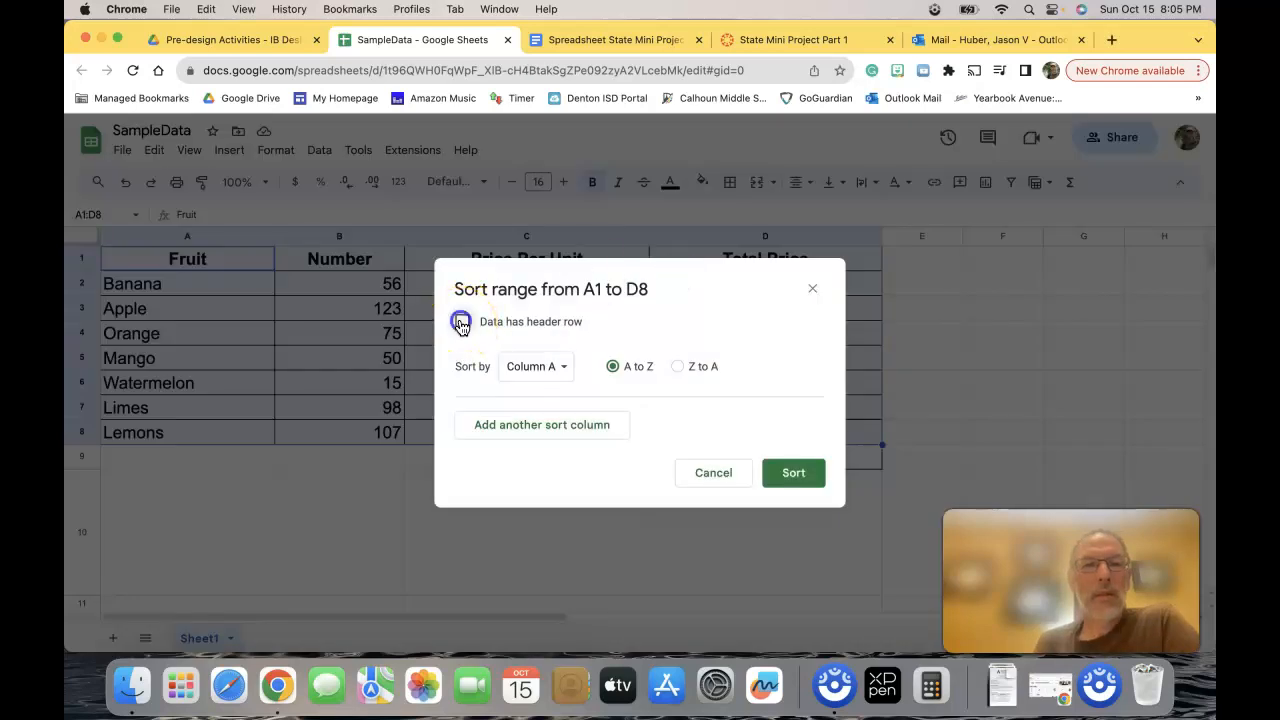
pyautogui.click(532, 368)
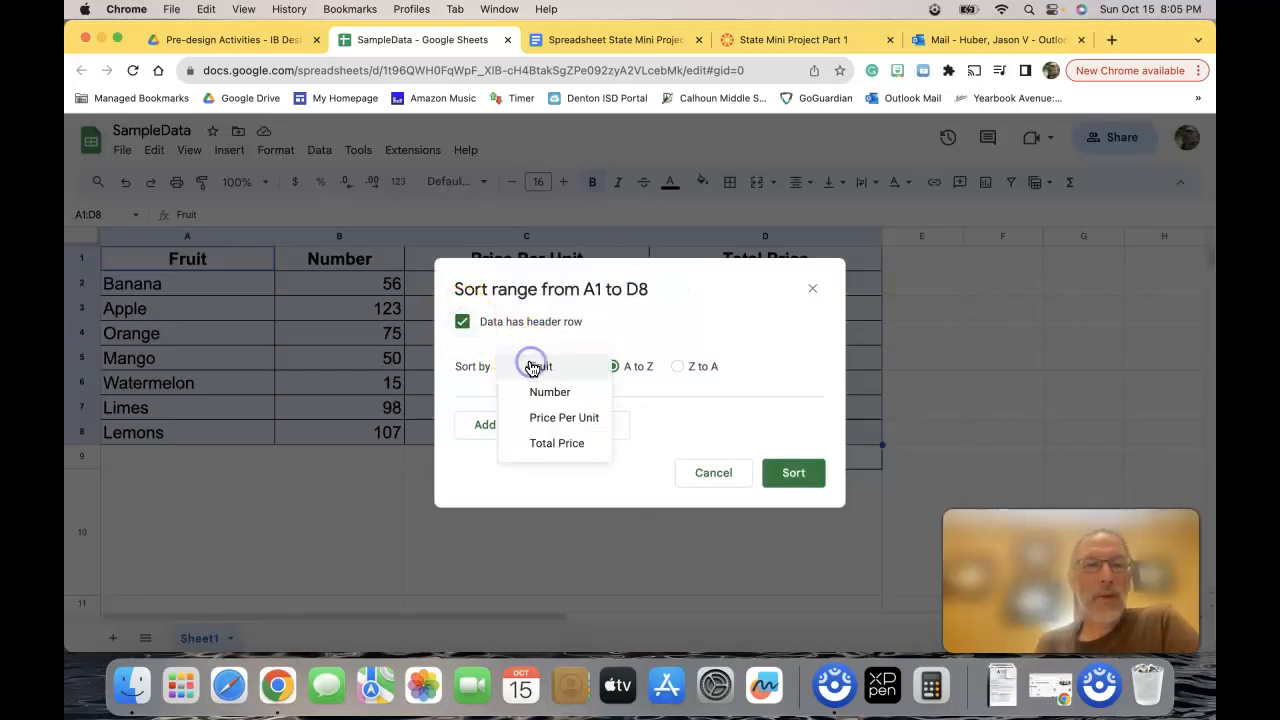
pyautogui.click(530, 368)
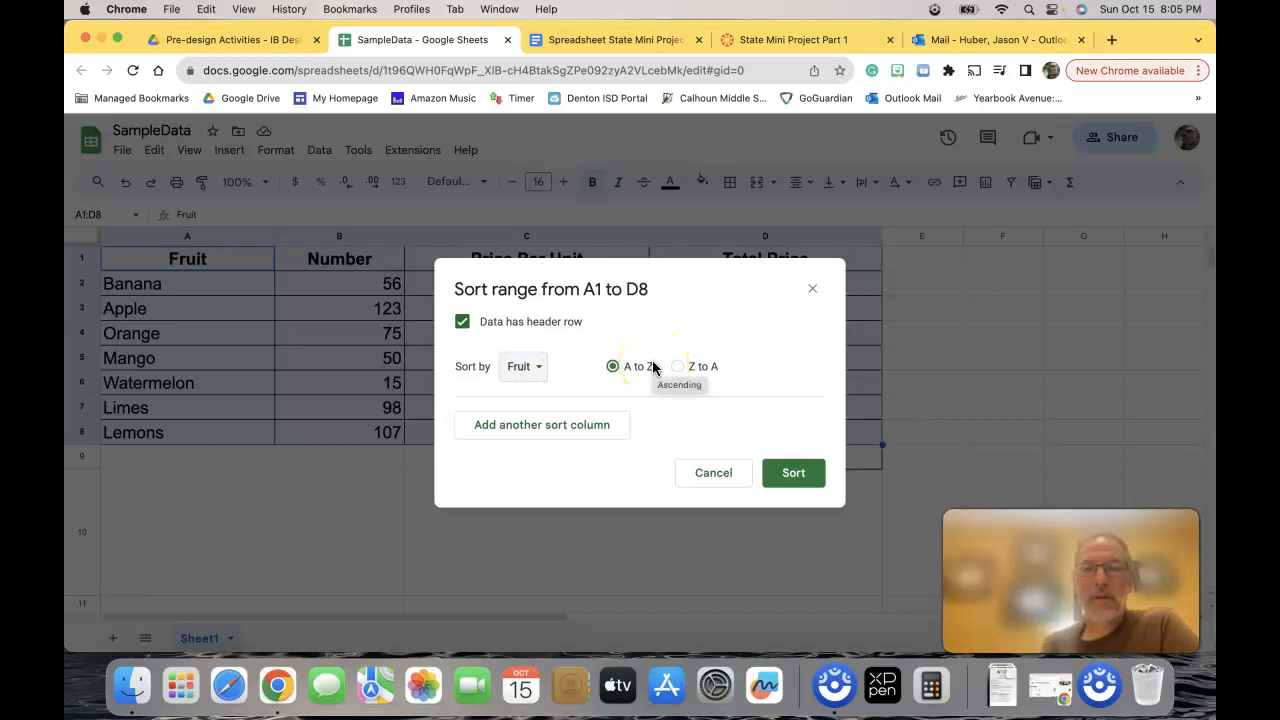
pyautogui.click(798, 475)
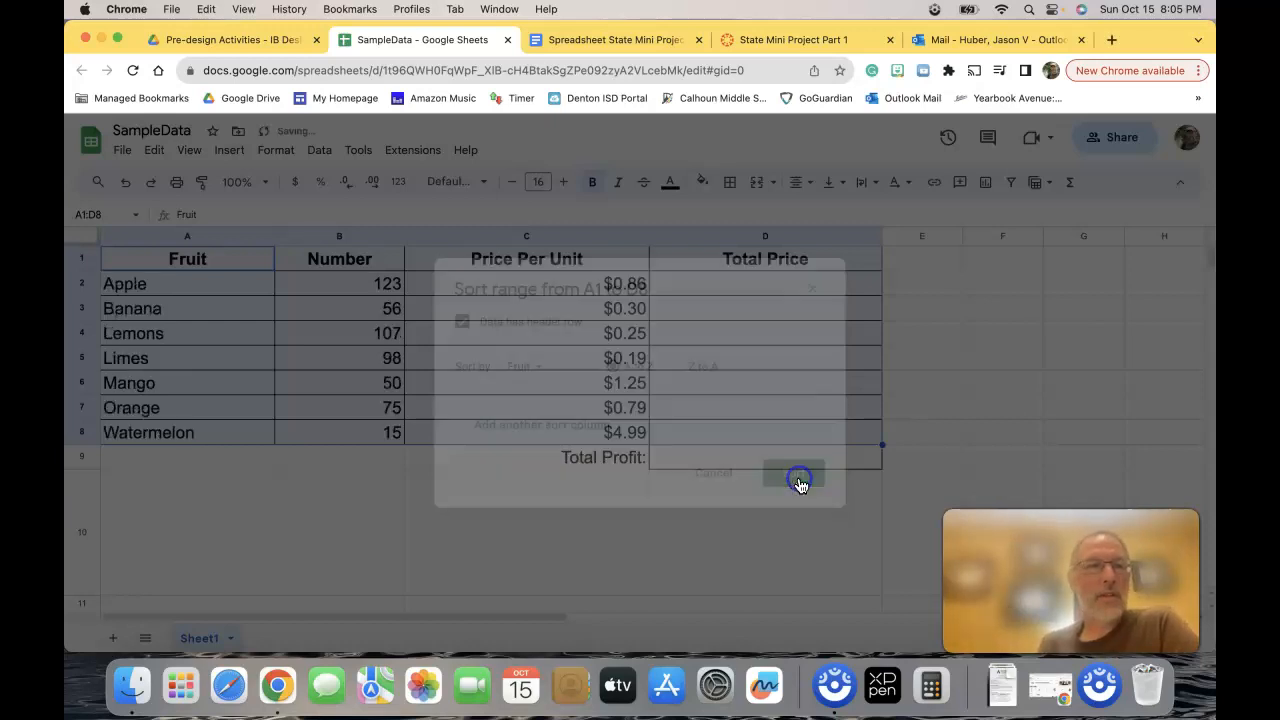
pyautogui.click(214, 330)
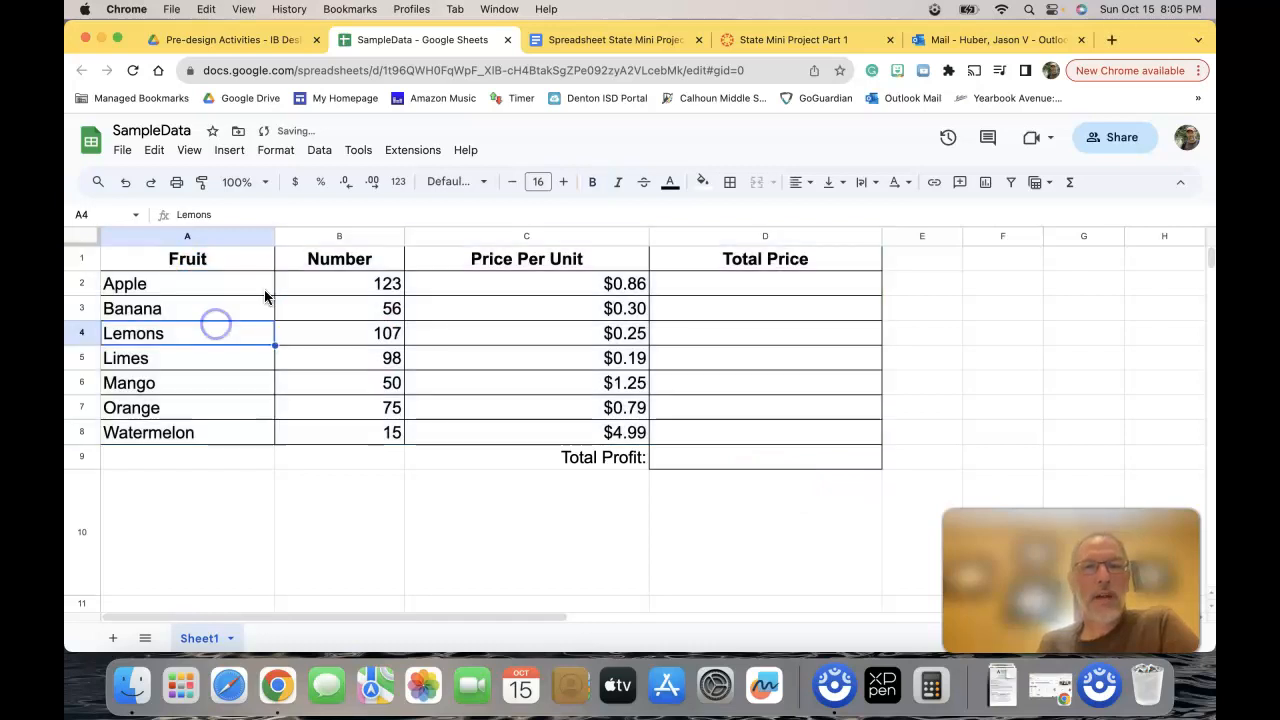
pyautogui.click(80, 284)
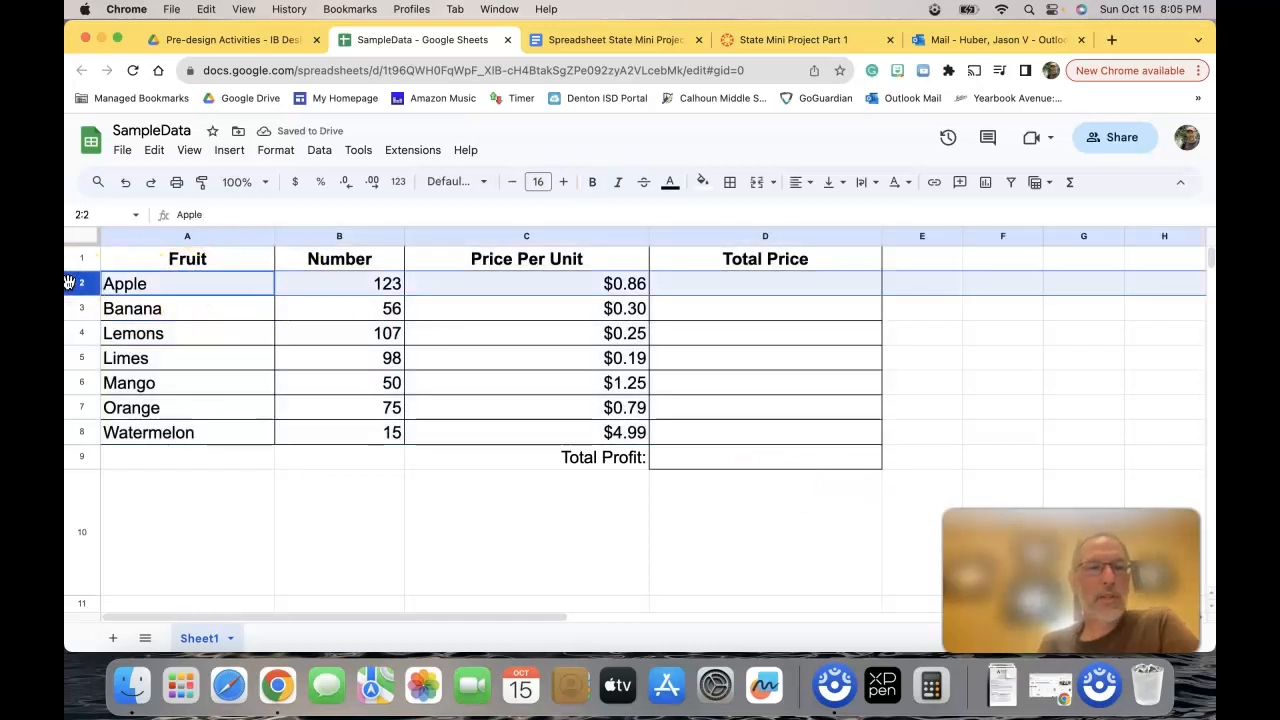
# - Examine the Banana row and the Apple row as individual records in the sorted data
pyautogui.click(81, 310)
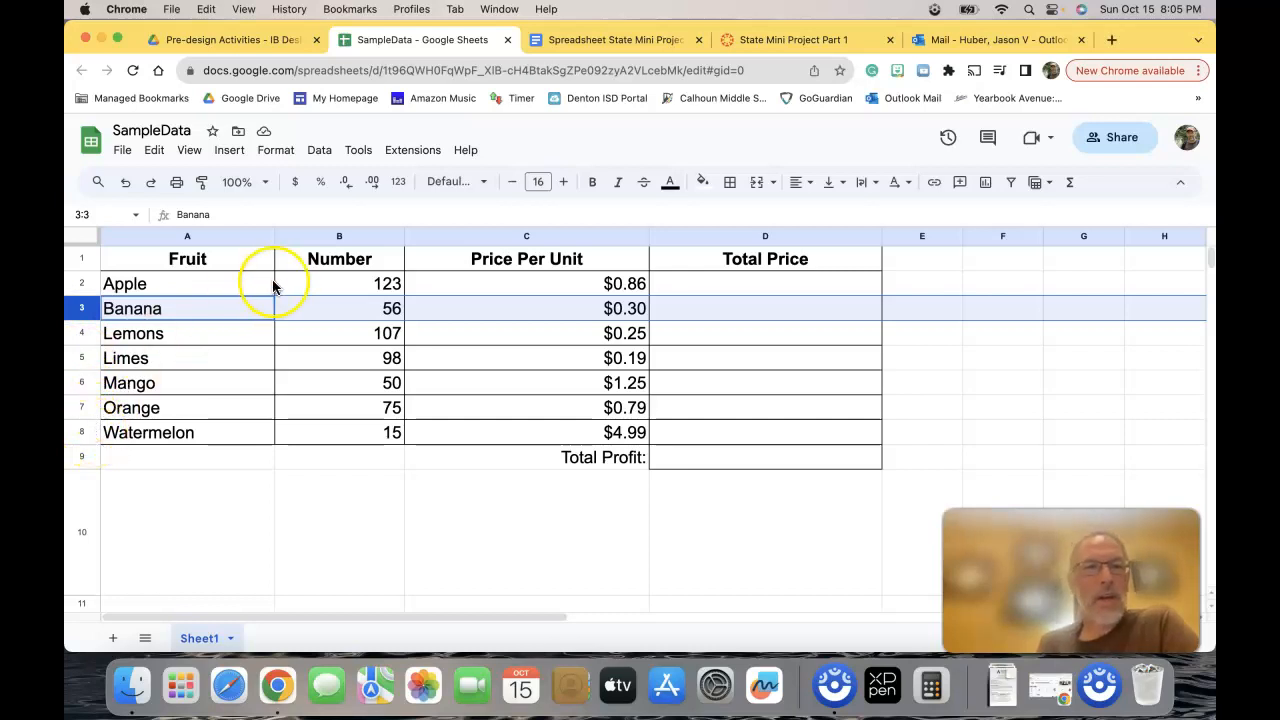
pyautogui.click(82, 283)
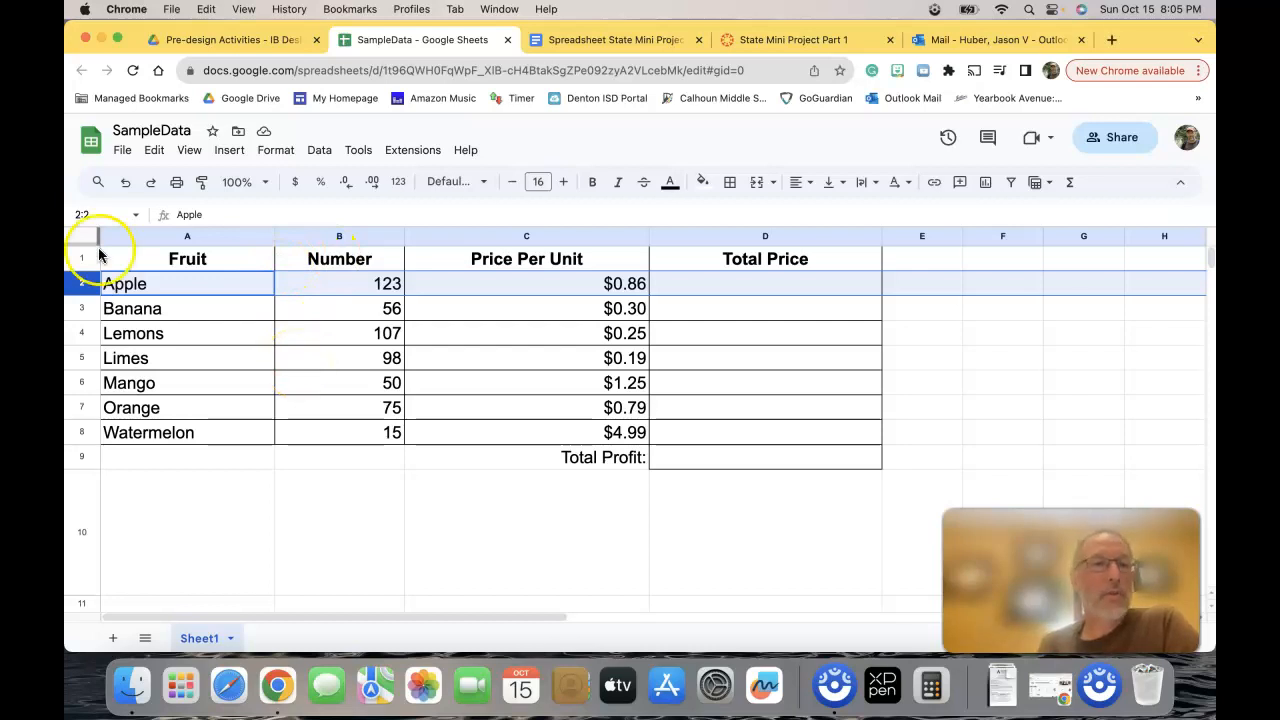
# - Sort the range A1:D8 by Number from Z to A with the first row as header, and select the Number header cell
pyautogui.moveTo(112, 257); pyautogui.dragTo(714, 430)
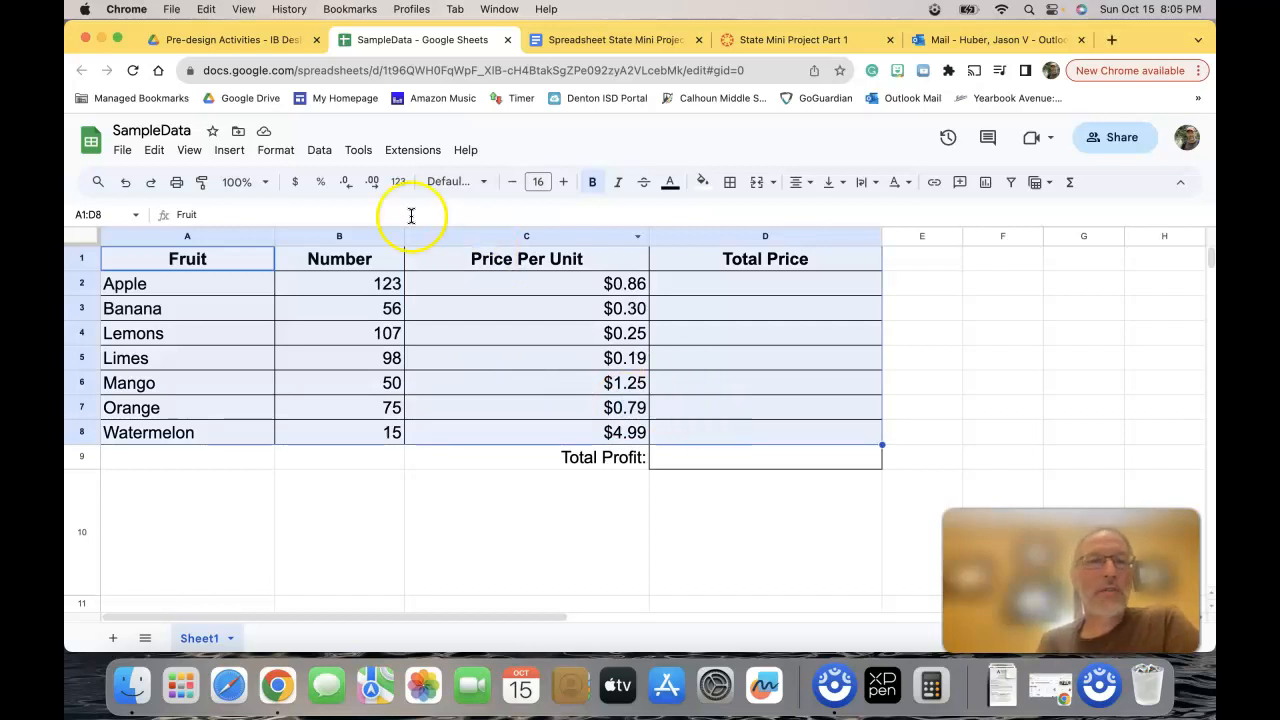
pyautogui.click(319, 150)
pyautogui.moveTo(345, 203)
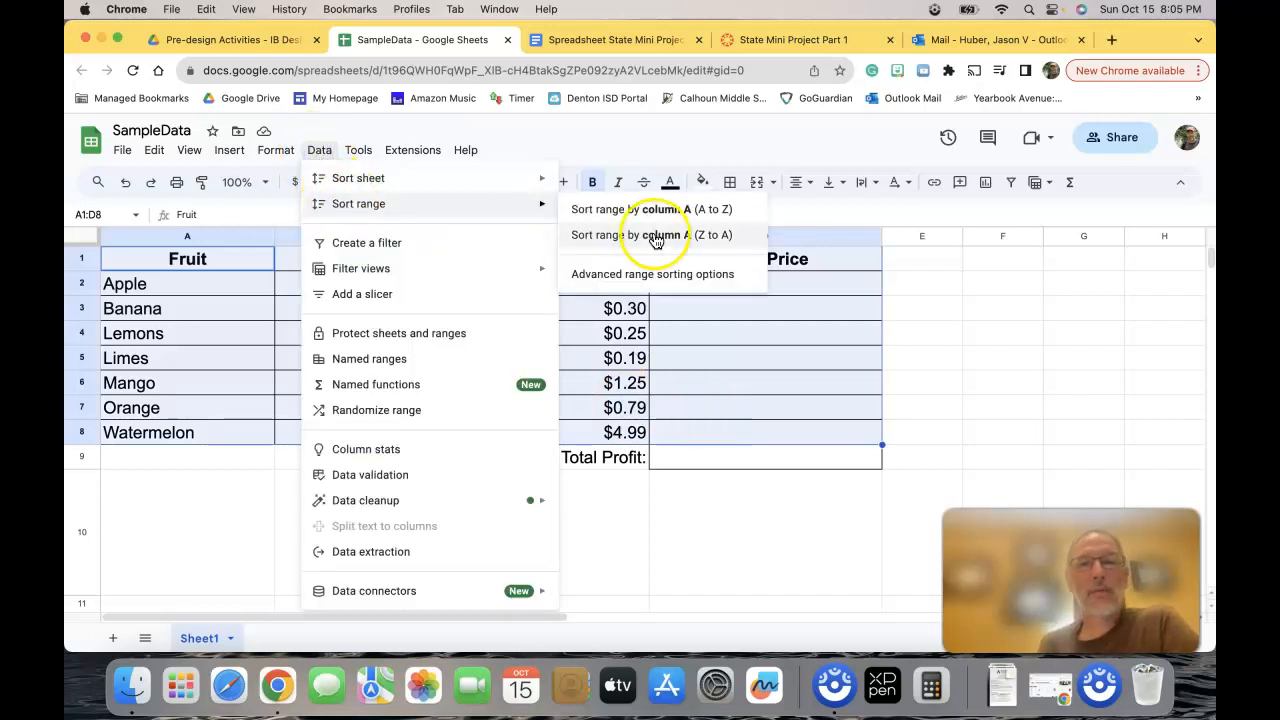
pyautogui.click(658, 274)
pyautogui.click(463, 323)
pyautogui.click(533, 366)
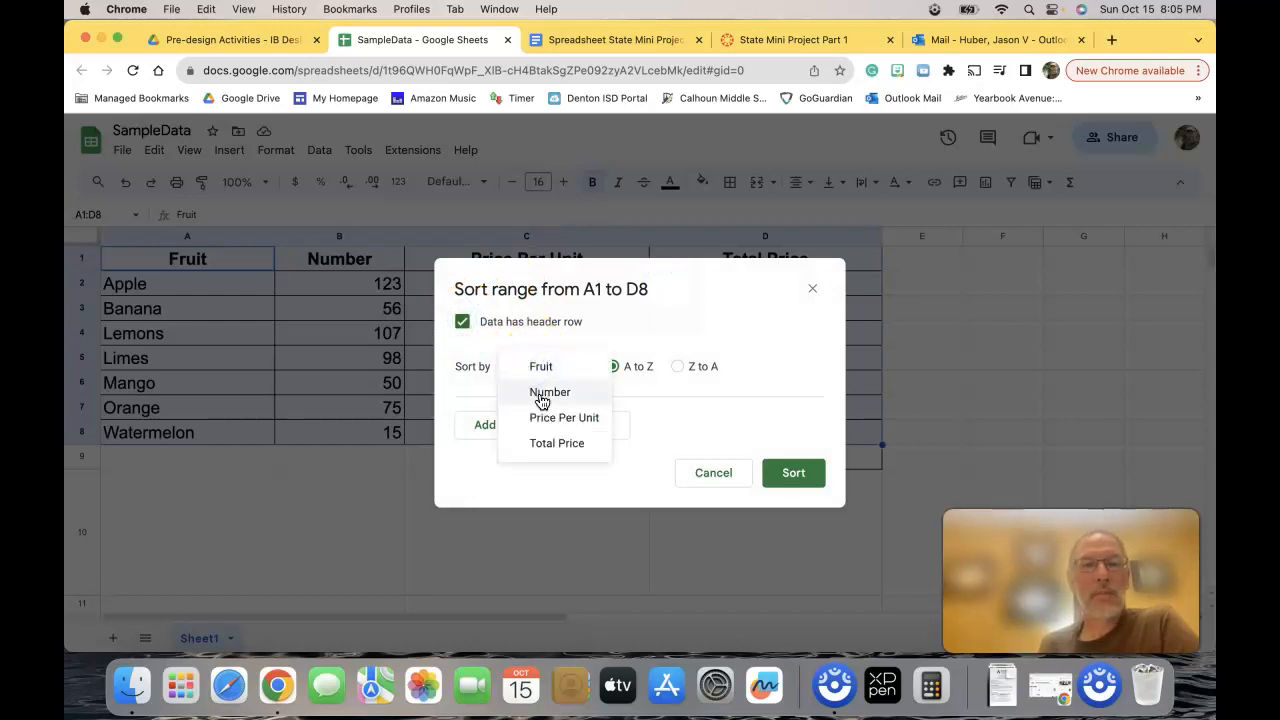
pyautogui.click(541, 398)
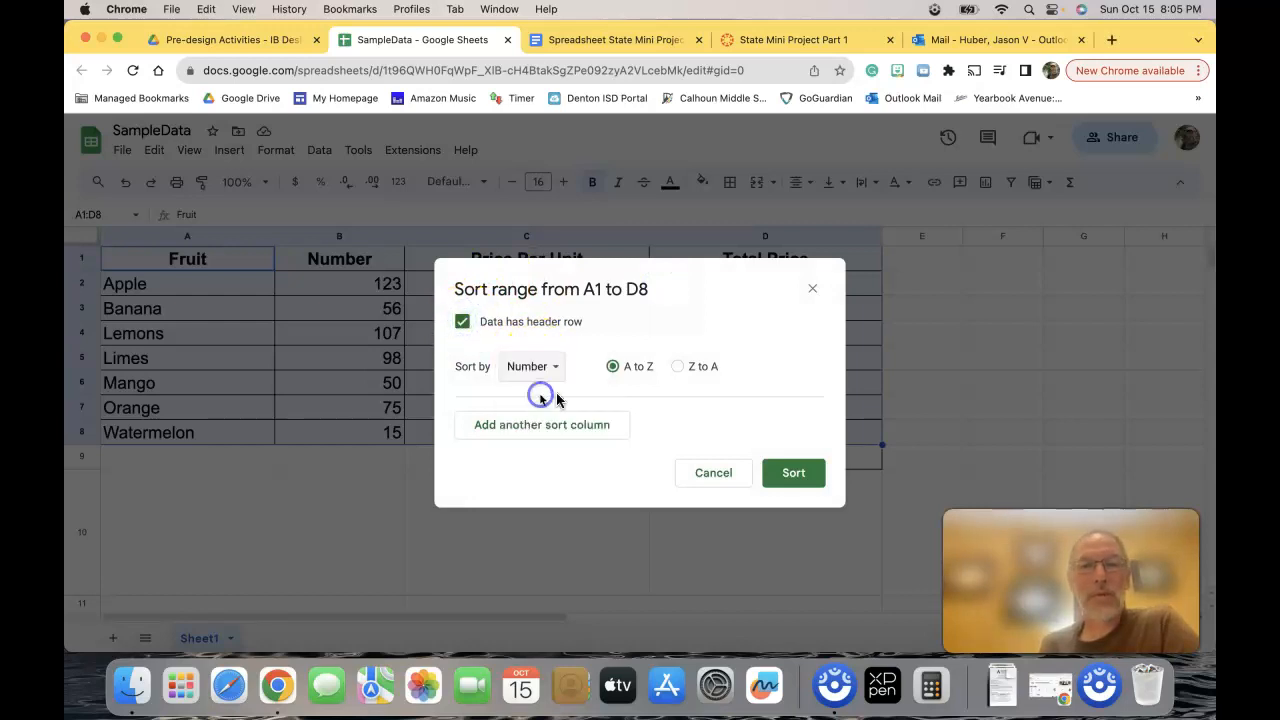
pyautogui.click(677, 367)
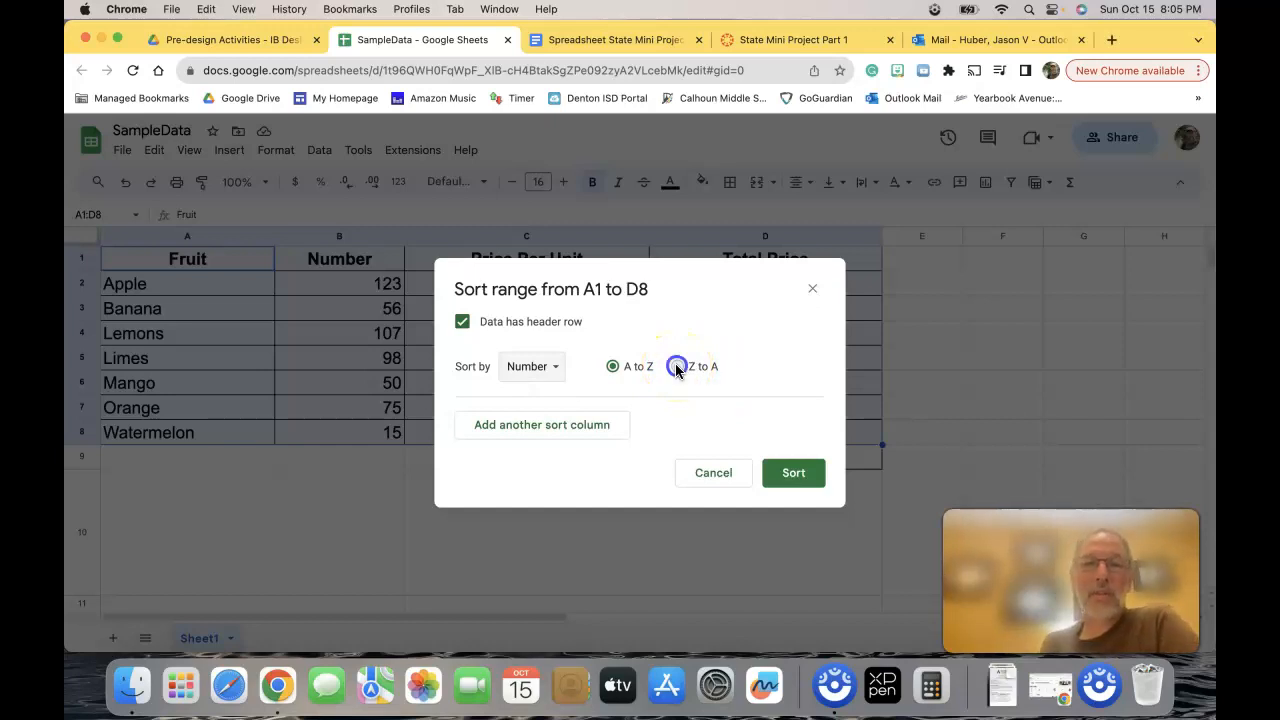
pyautogui.click(791, 472)
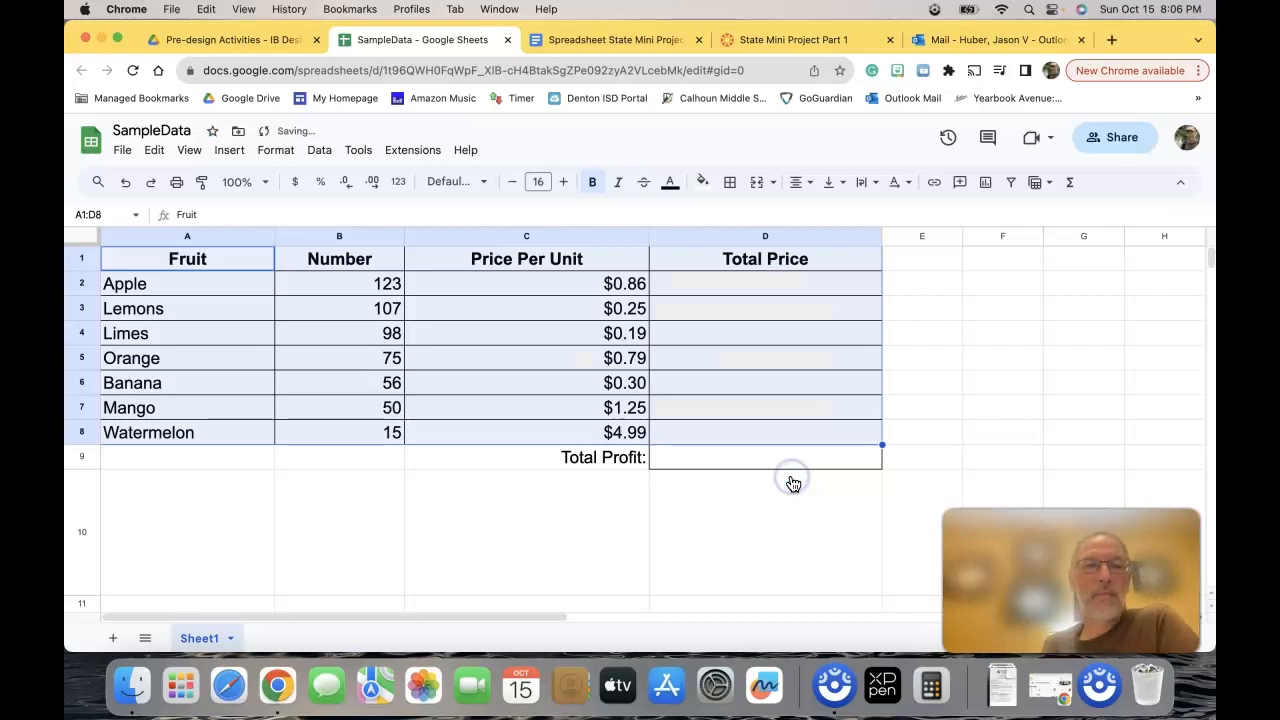
pyautogui.click(222, 289)
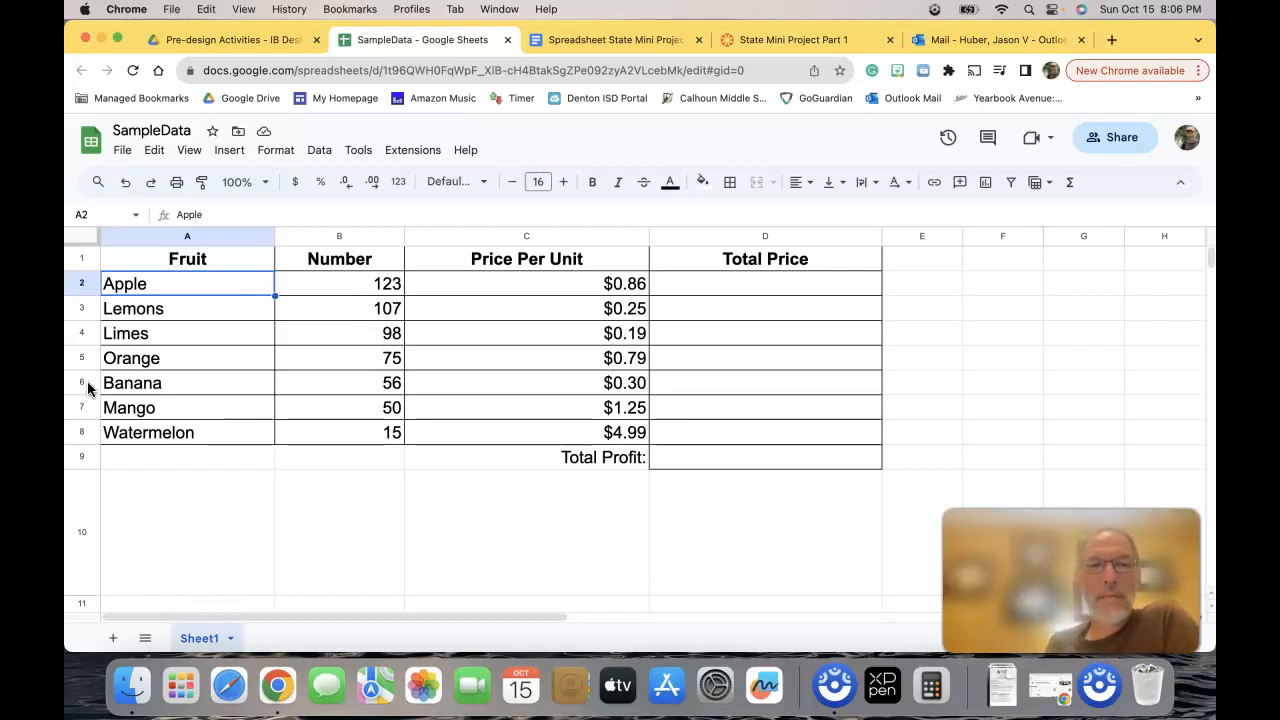
pyautogui.click(345, 258)
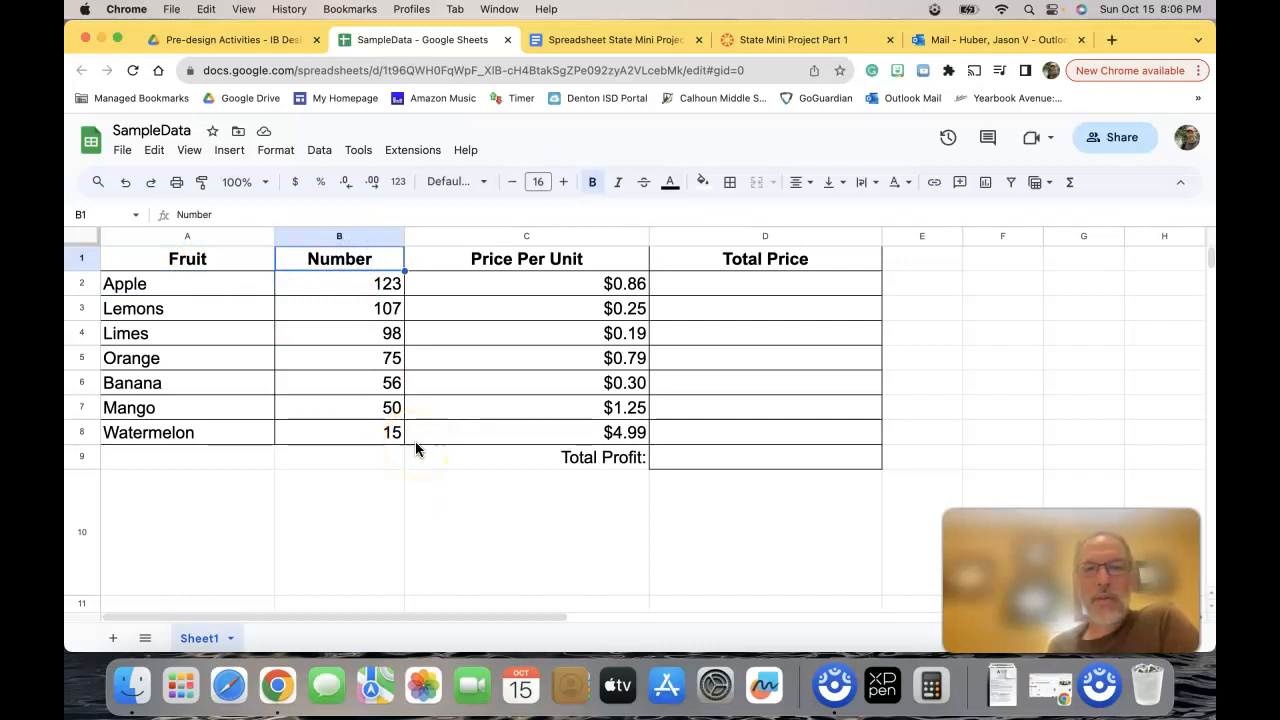